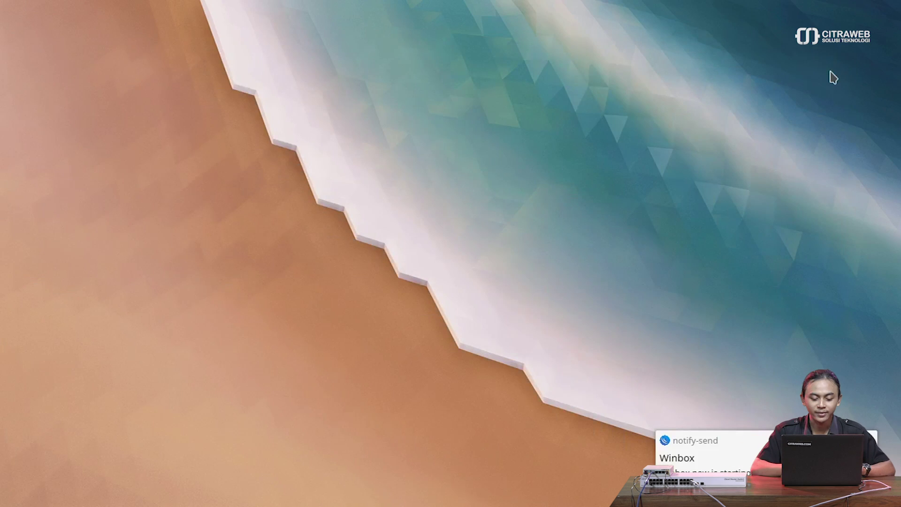
Switch to WinBox, connect to the Switch-Distribusi neighbor by its MAC address as admin, and dismiss the password change prompt.
left_click(397, 493)
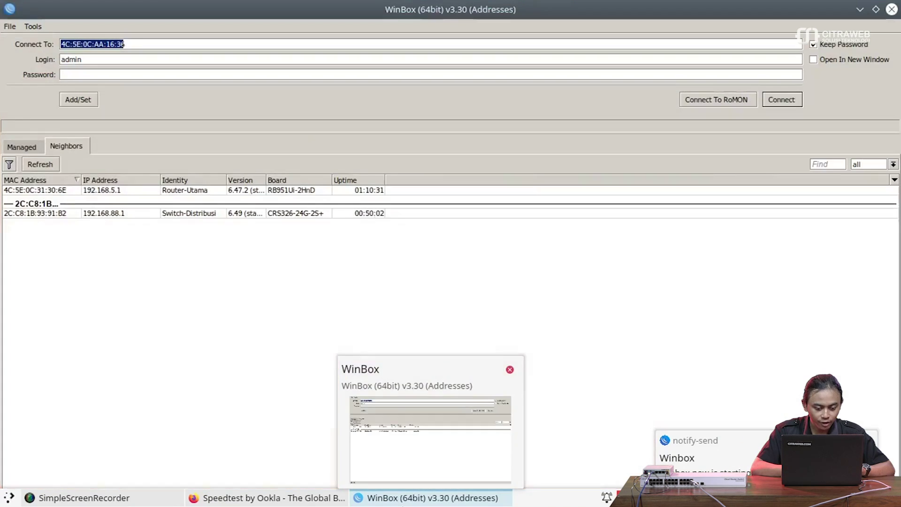
left_click(36, 214)
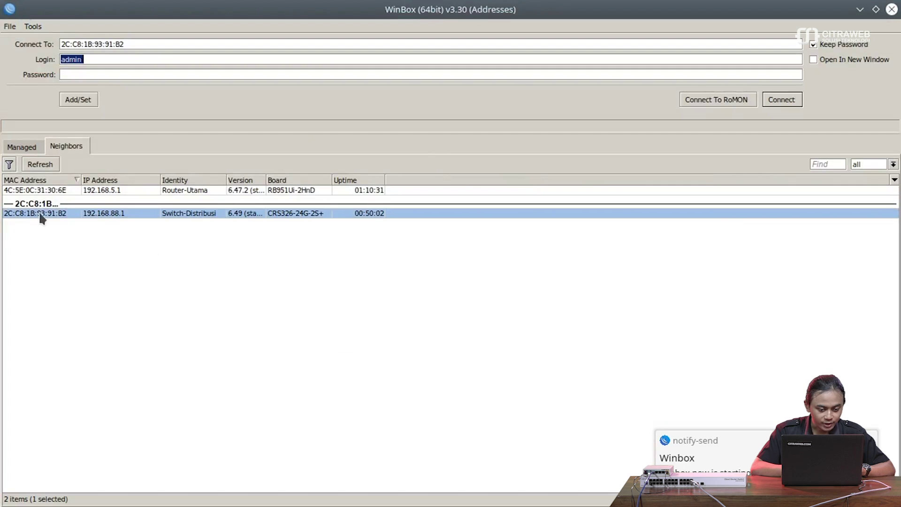
left_click(779, 96)
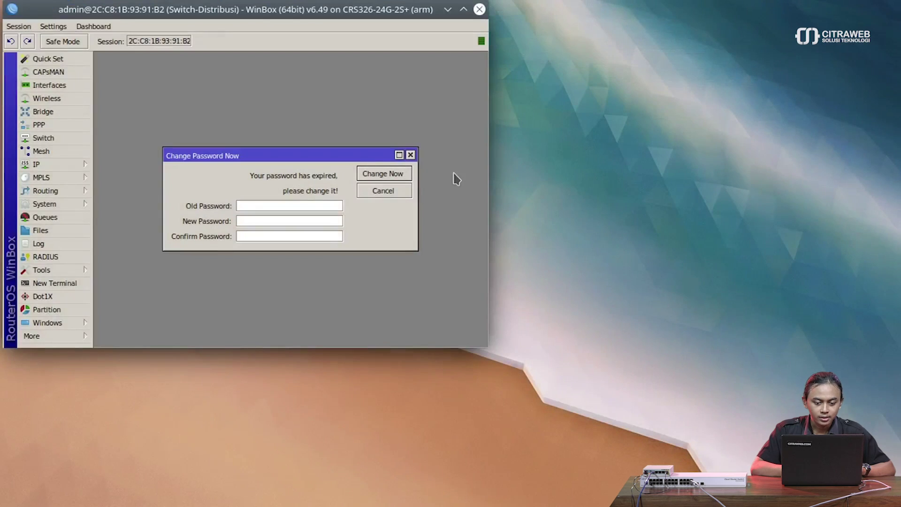
left_click(410, 155)
left_click(465, 8)
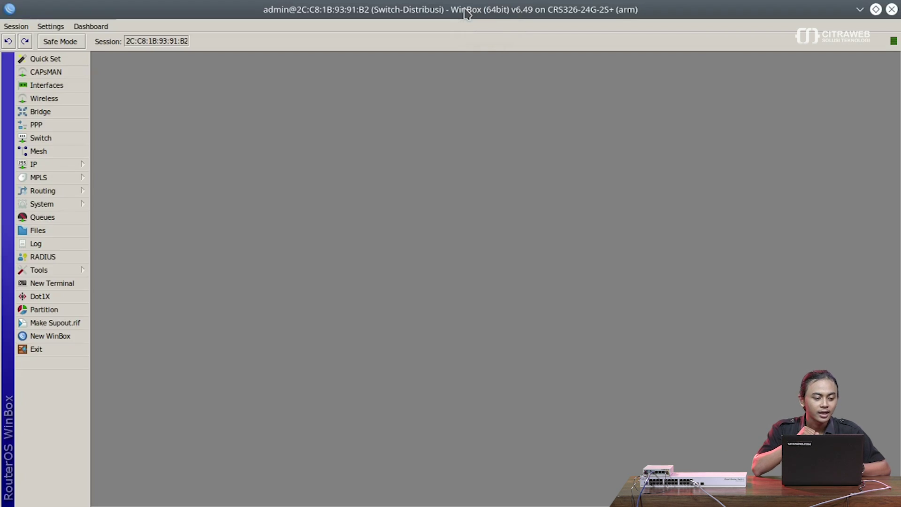
Examine the bridge configuration and the list of interfaces assigned to it as ports.
left_click(63, 114)
left_click(147, 233)
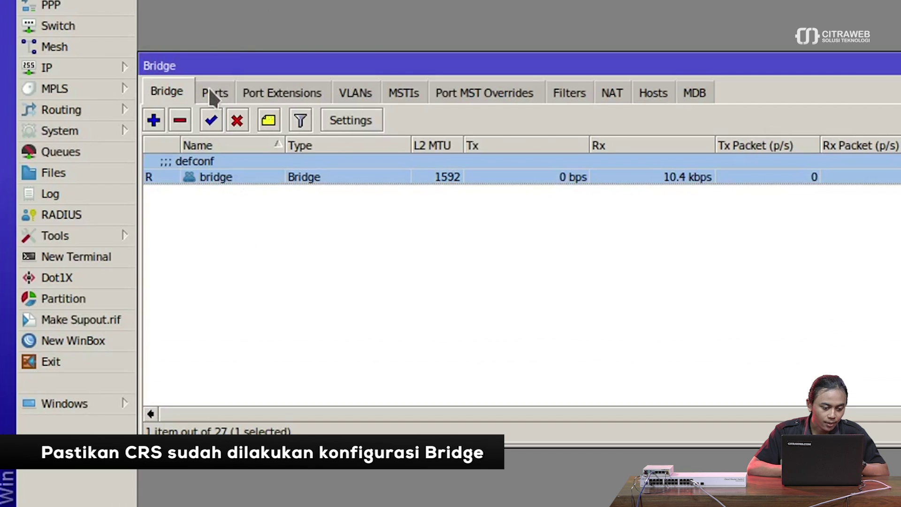
left_click(212, 94)
left_click(270, 217)
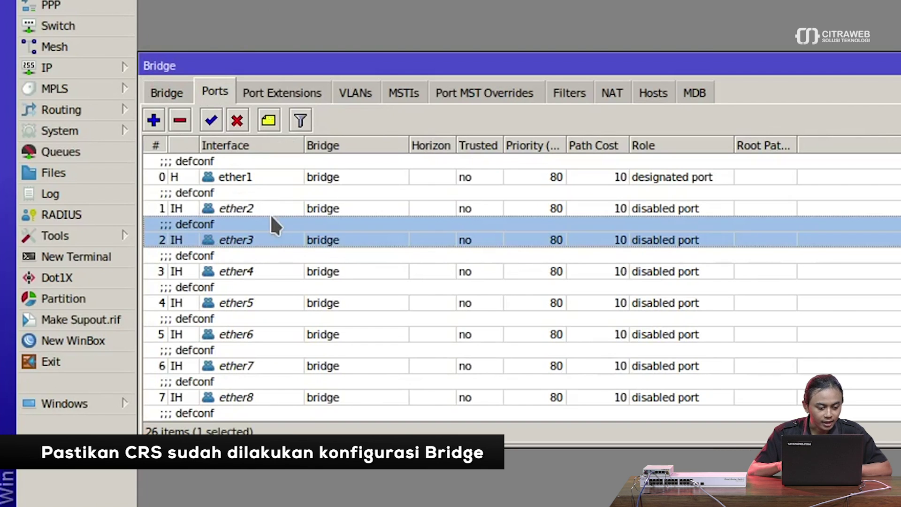
key("Down")
key("Down")
key("Up")
key("Up")
key("Up")
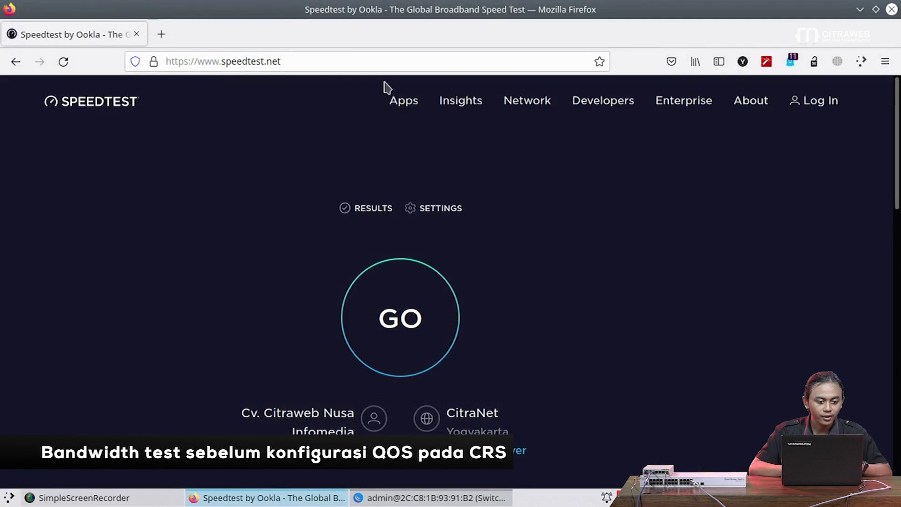
Run a baseline bandwidth test on speedtest.net in Firefox, view the download and upload results, and return to WinBox.
left_click(411, 320)
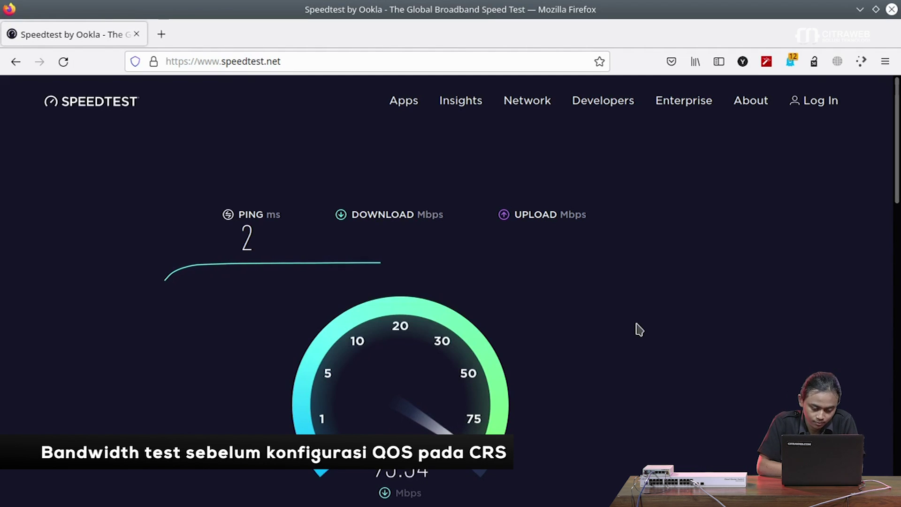
scroll(763, 281, "down", 1)
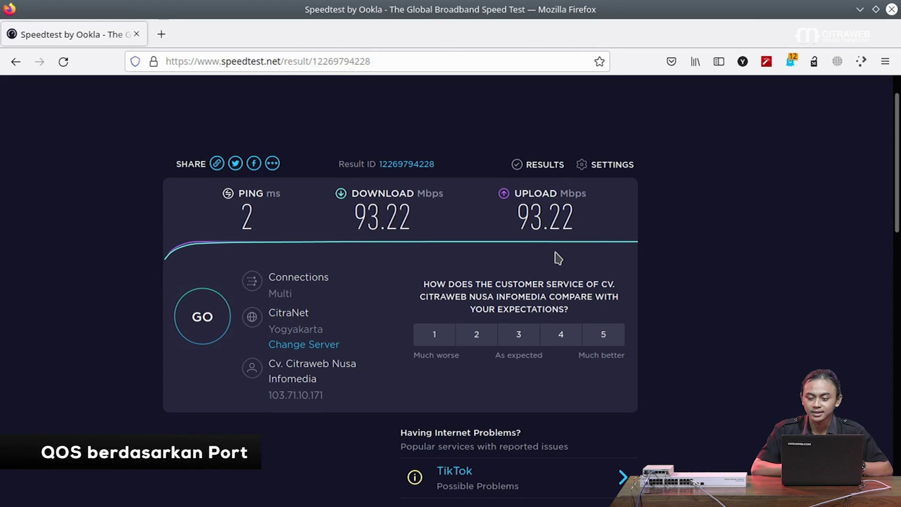
left_click(859, 10)
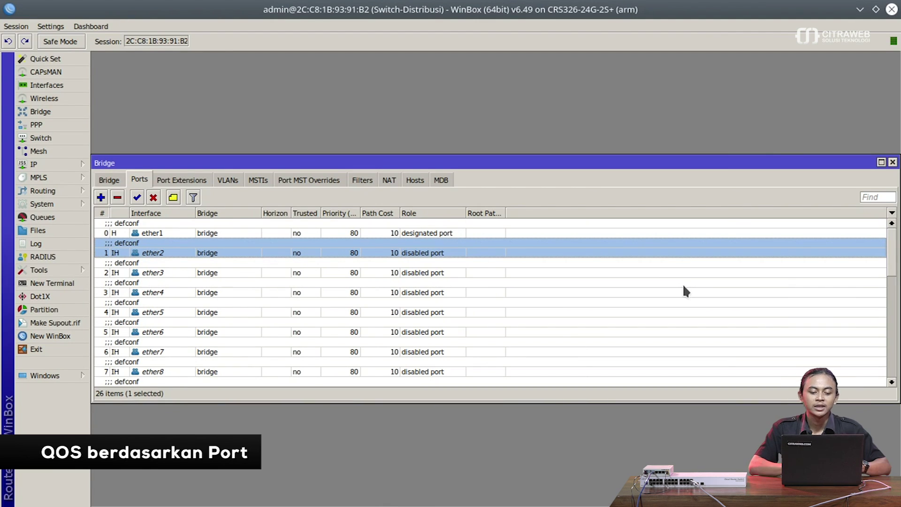
Close the Bridge window and bring up the switch's port list down to its last entries.
left_click(892, 162)
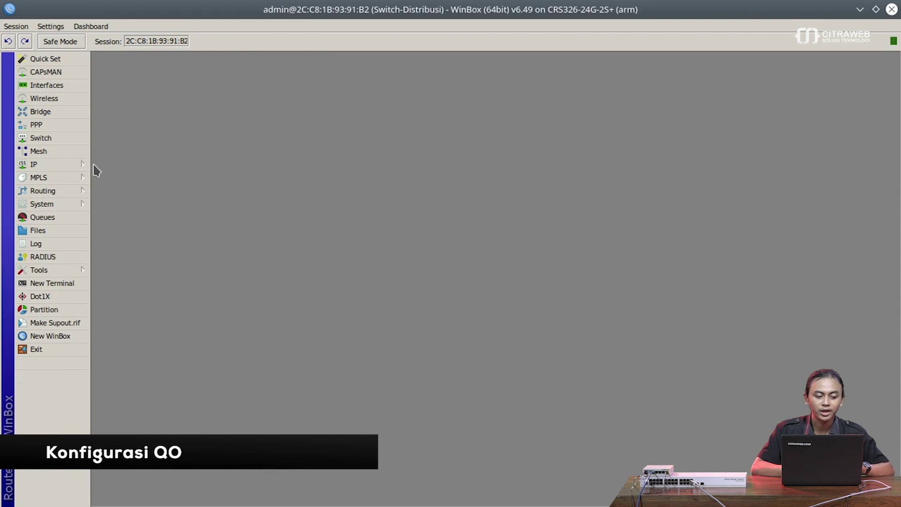
left_click(63, 140)
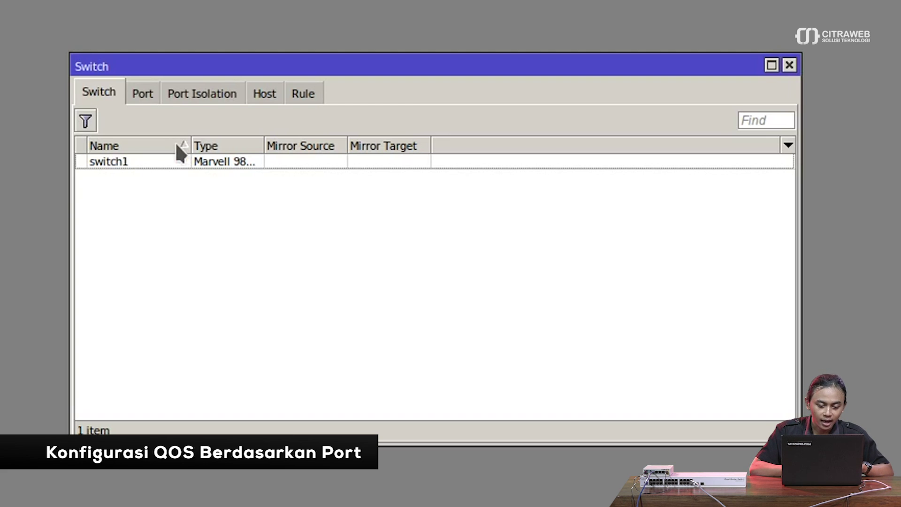
left_click(140, 93)
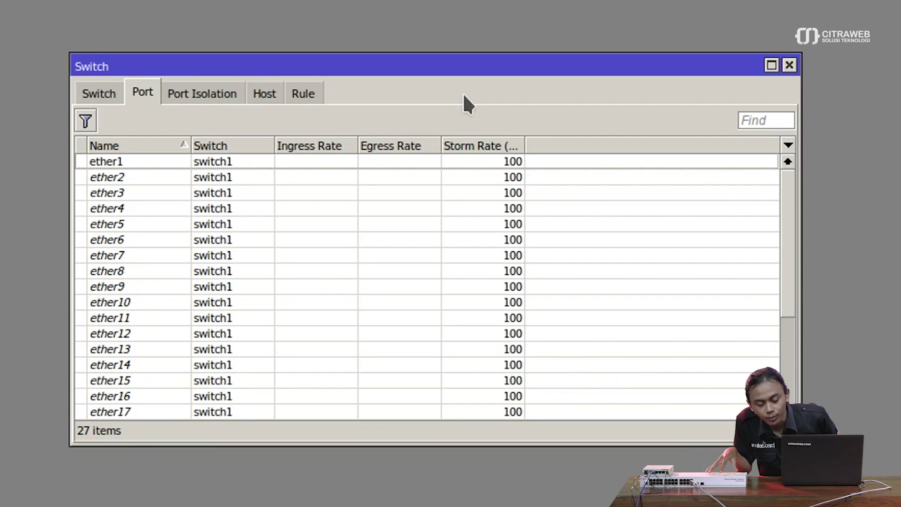
left_click(325, 308)
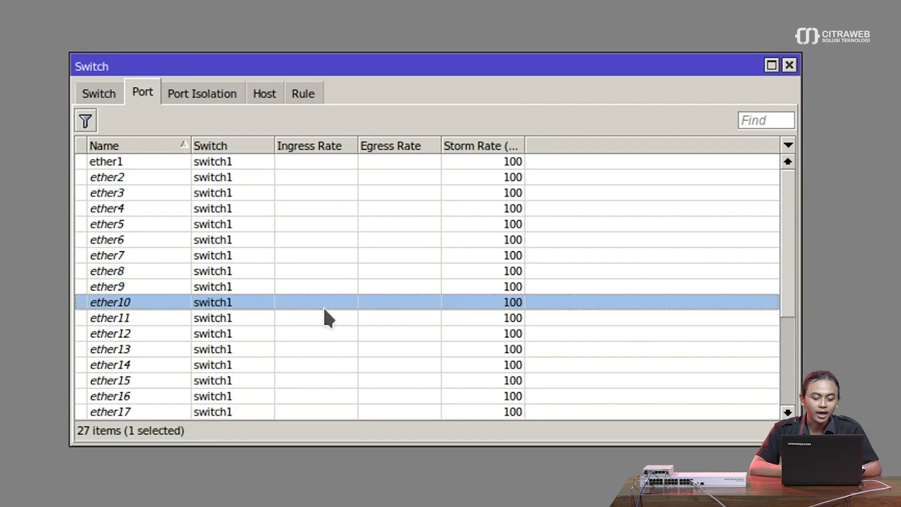
scroll(325, 309, "down", 3)
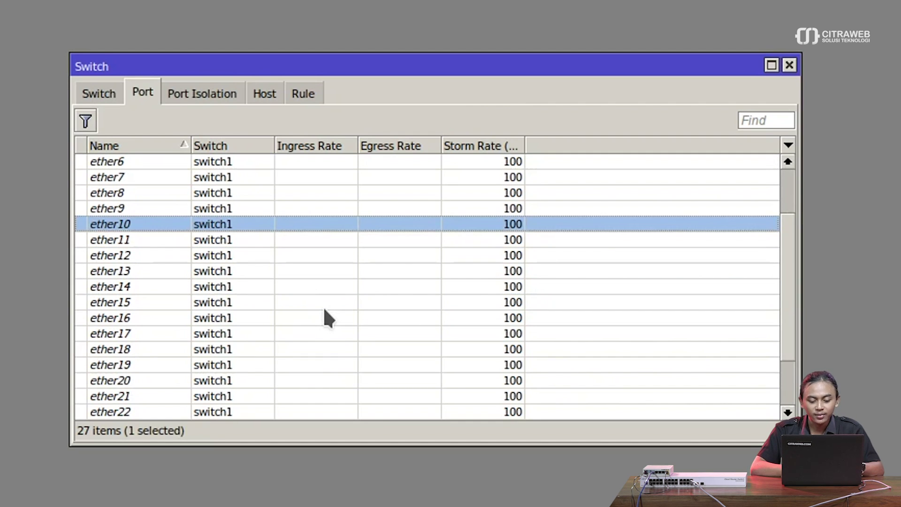
scroll(327, 317, "down", 3)
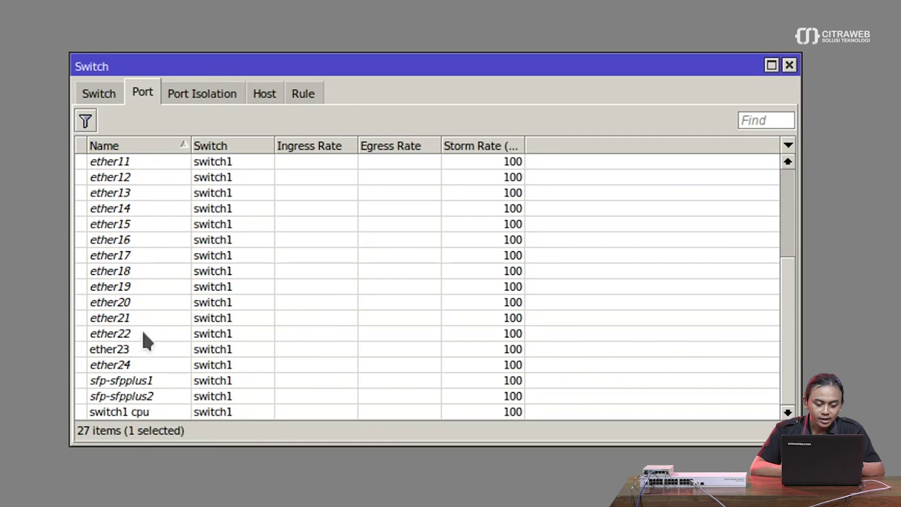
Limit switch port ether23 to an ingress rate of 10M and an egress rate of 10M.
left_click(133, 351)
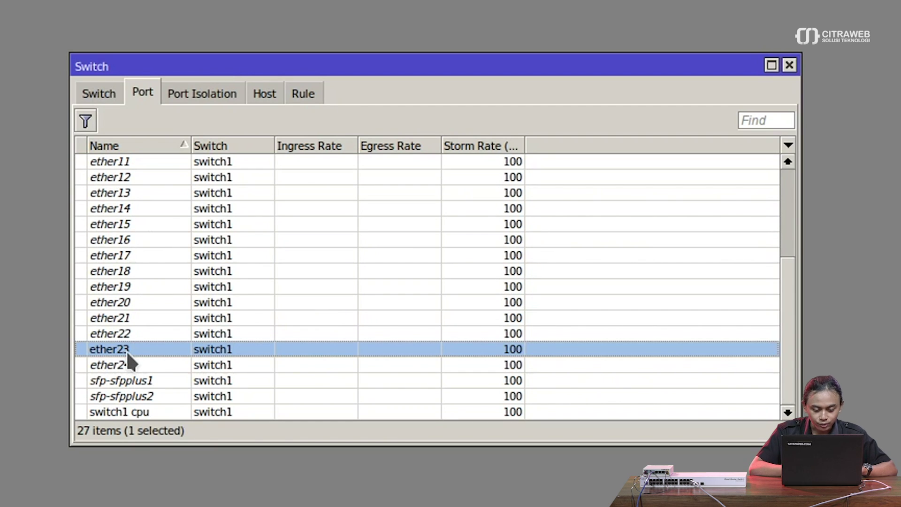
double_click(126, 350)
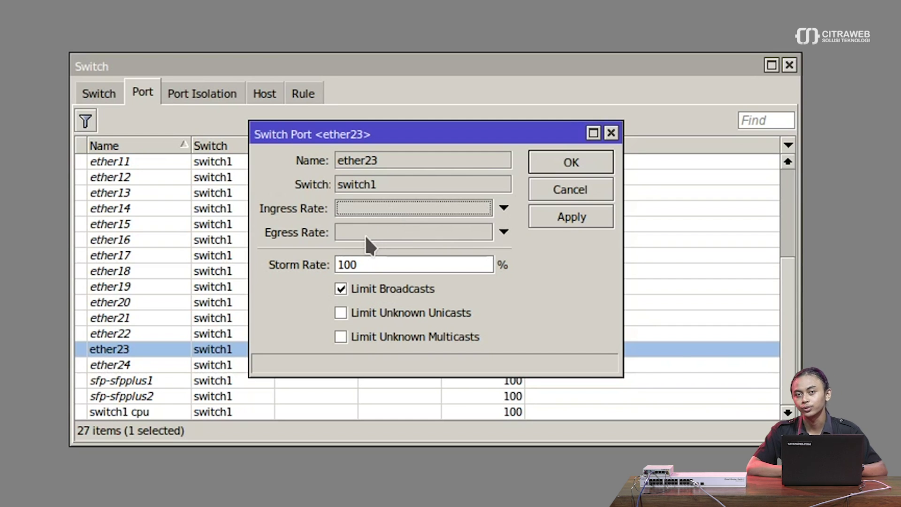
left_click(386, 203)
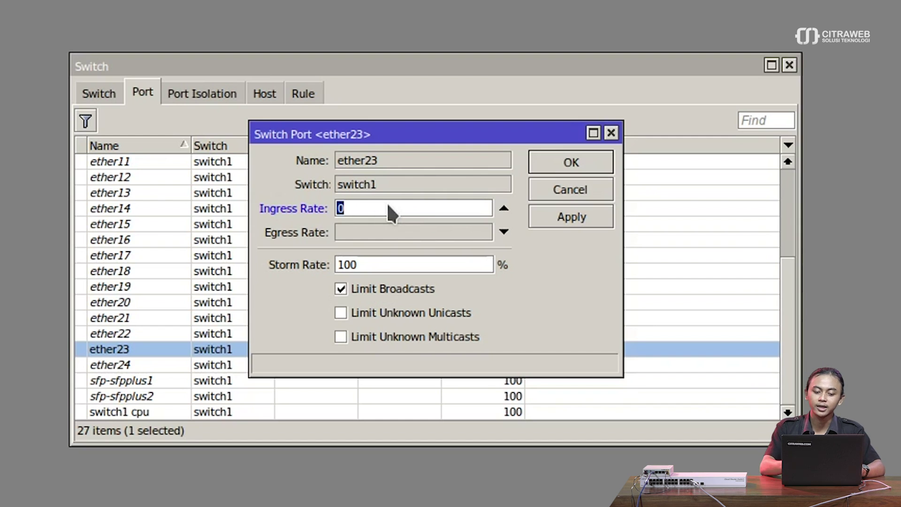
type("10M")
left_click(386, 232)
type("10")
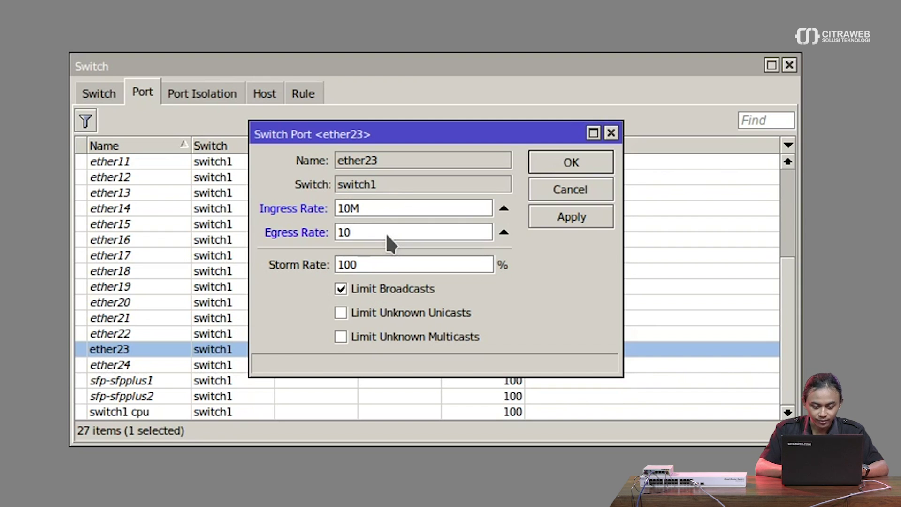
type("M")
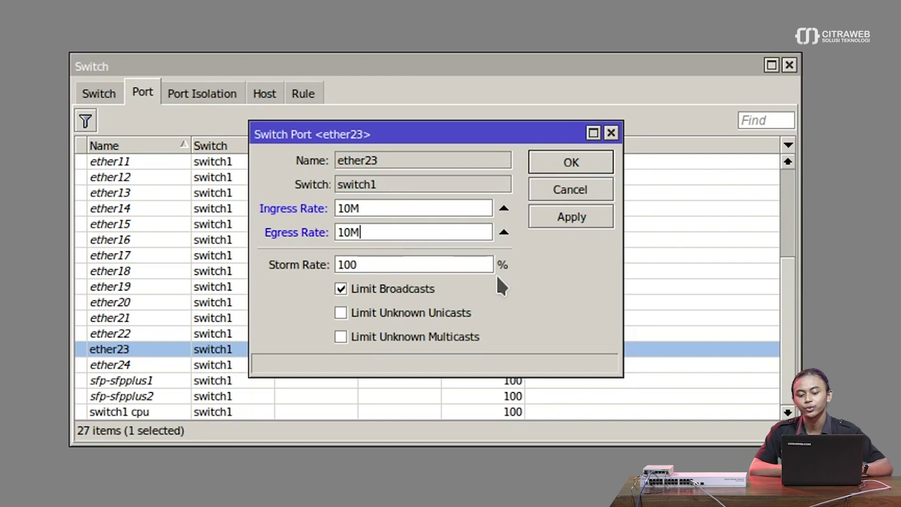
left_click(576, 217)
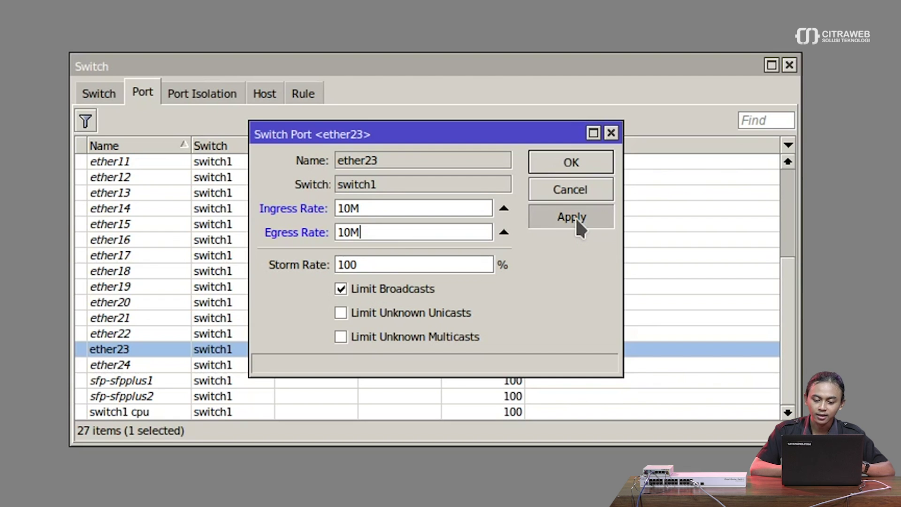
left_click(562, 161)
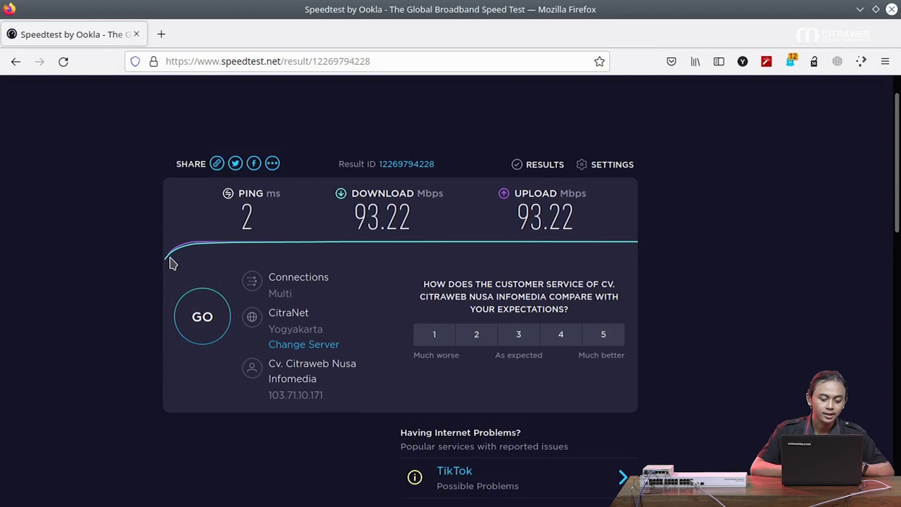
Repeat the speedtest.net bandwidth test to check the port limit, and go back to WinBox.
left_click(202, 317)
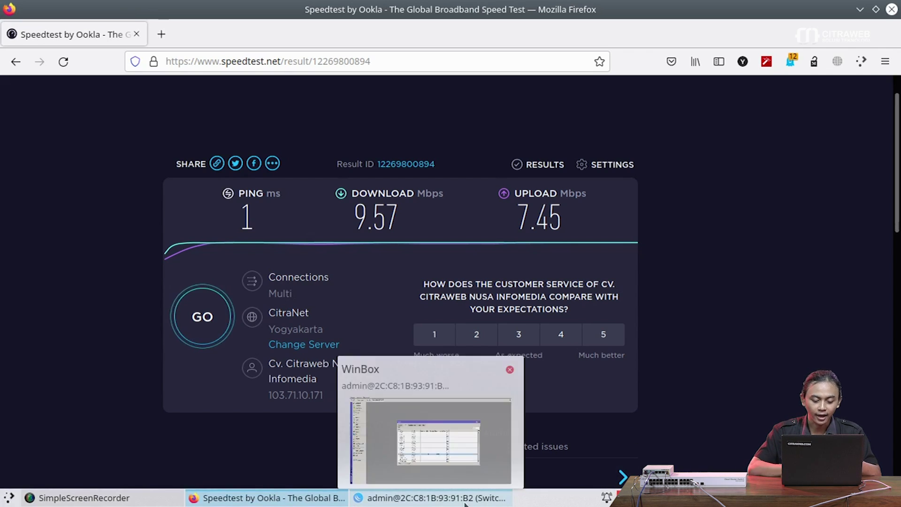
left_click(464, 501)
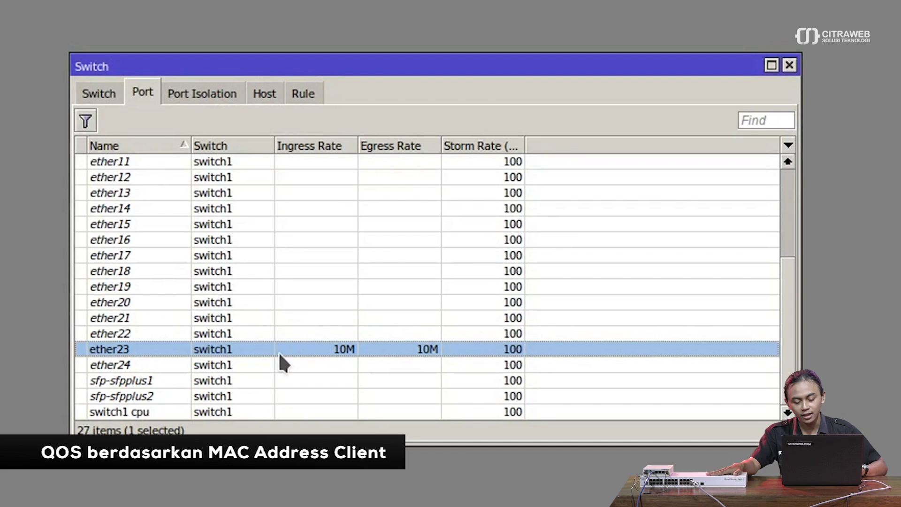
Clear the ingress and egress rate limits of switch port ether23.
double_click(279, 352)
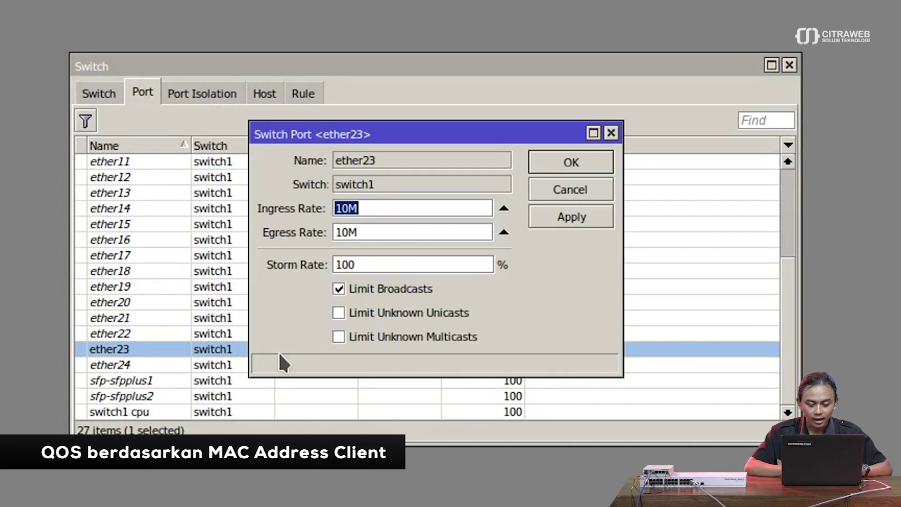
left_click(500, 209)
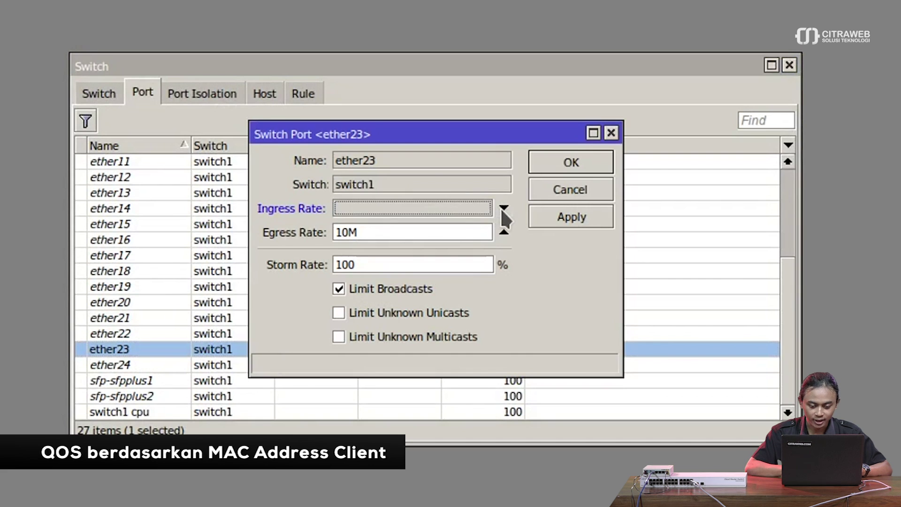
left_click(504, 232)
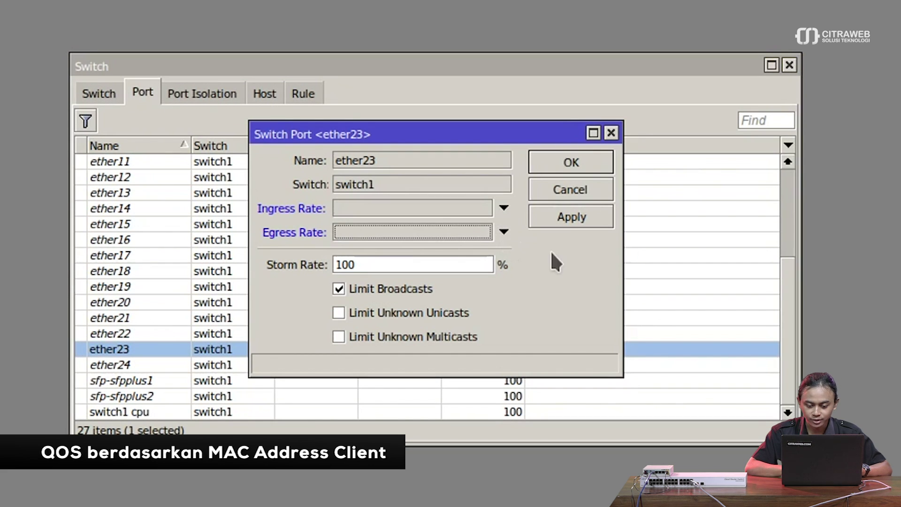
left_click(561, 208)
left_click(562, 158)
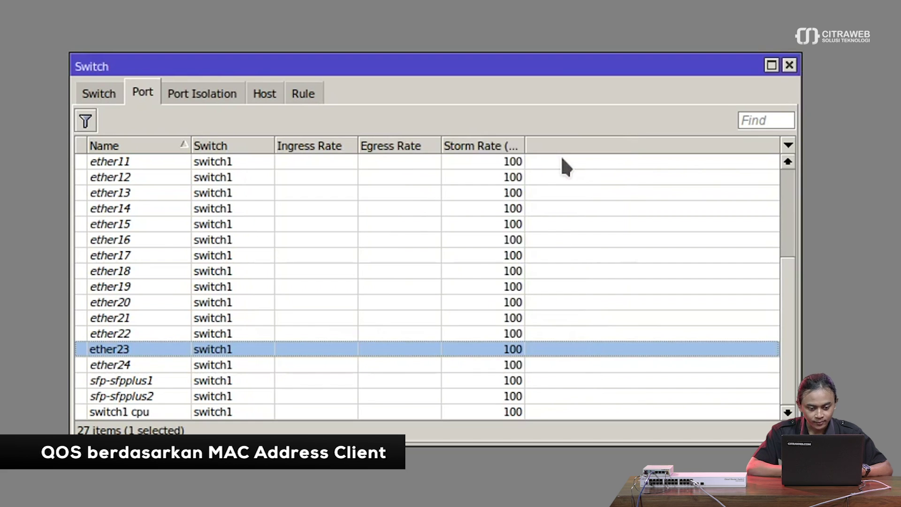
left_click(476, 270)
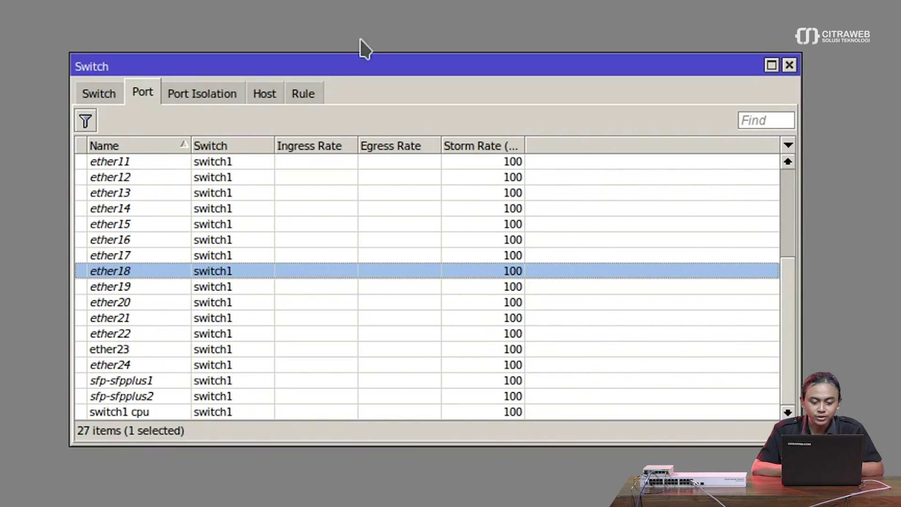
Start a new switch rule on switch1 and set its matching port to ether23.
left_click(304, 93)
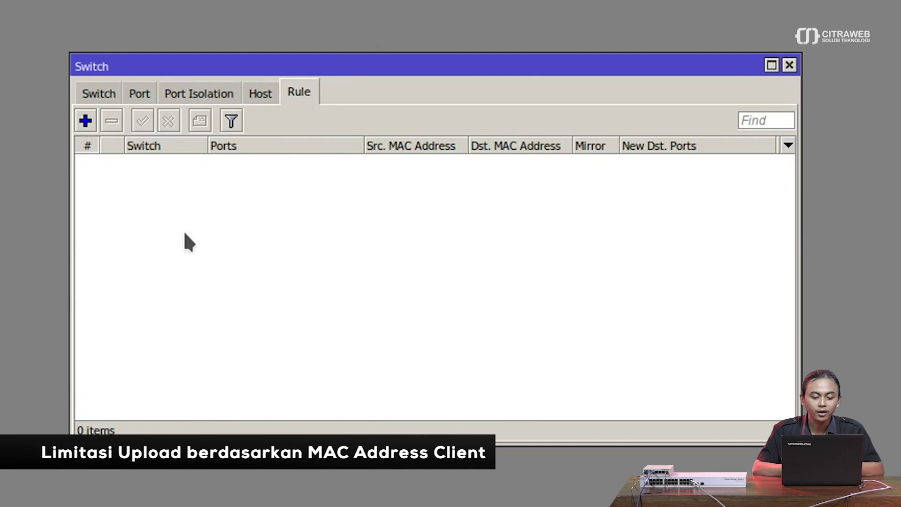
left_click(89, 123)
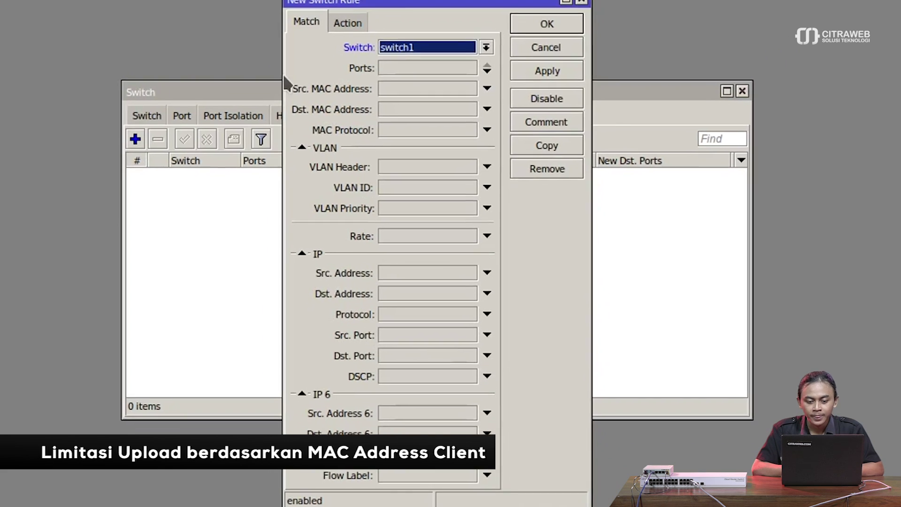
left_click(428, 63)
left_click(429, 68)
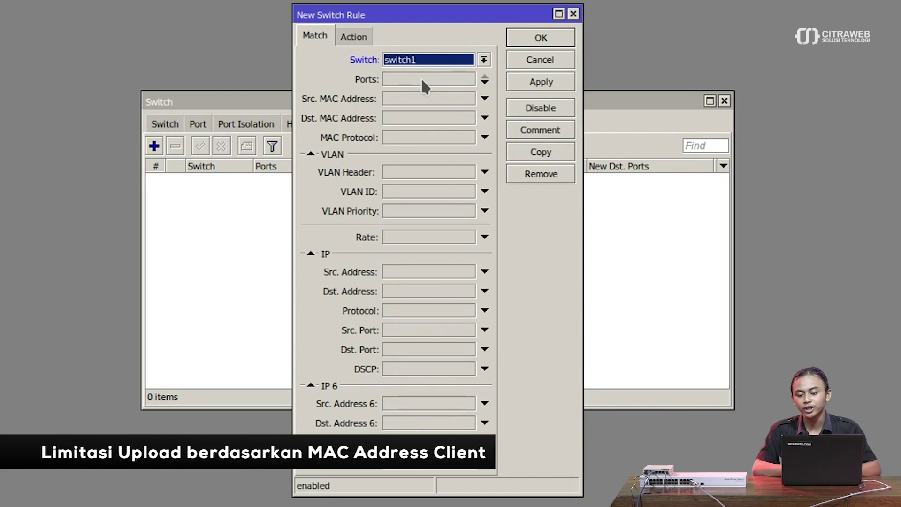
left_click(421, 80)
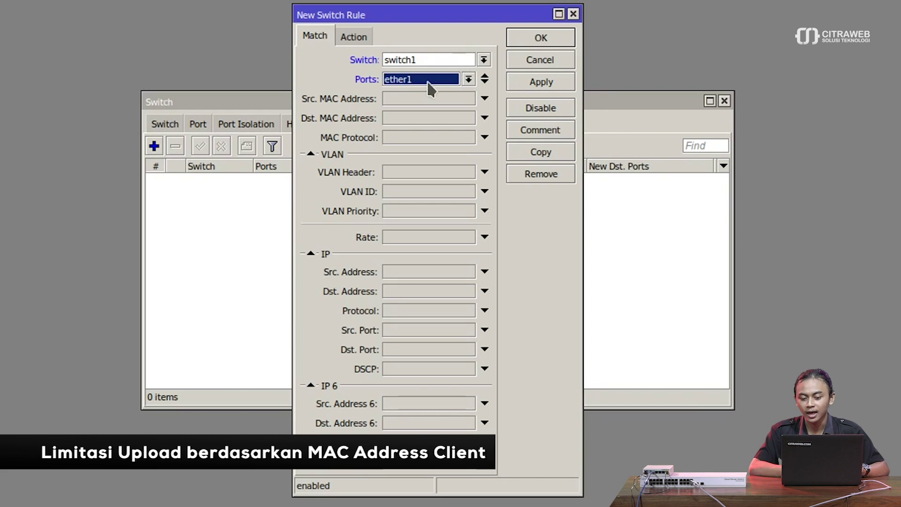
left_click(466, 80)
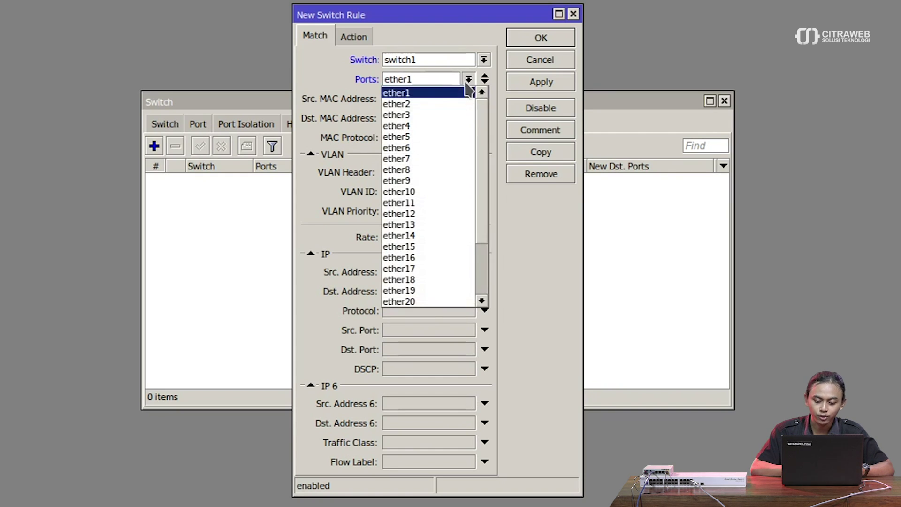
scroll(420, 225, "down", 2)
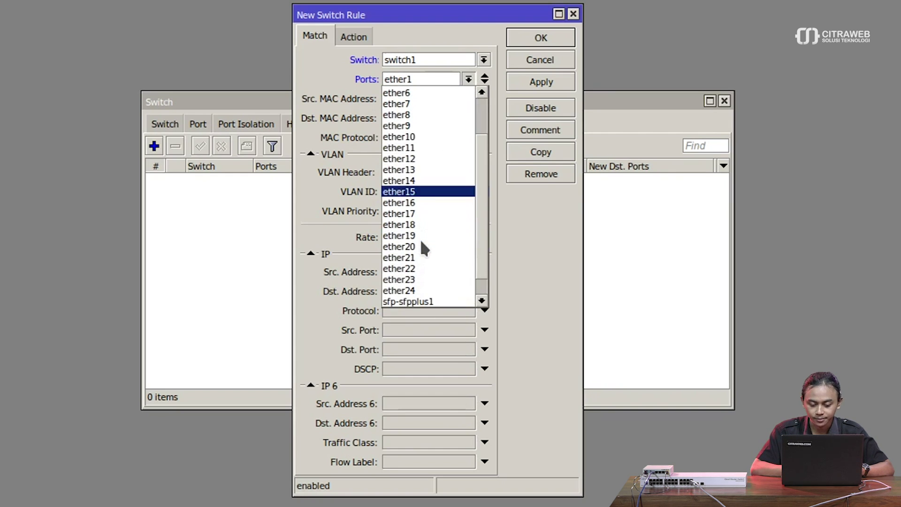
left_click(419, 280)
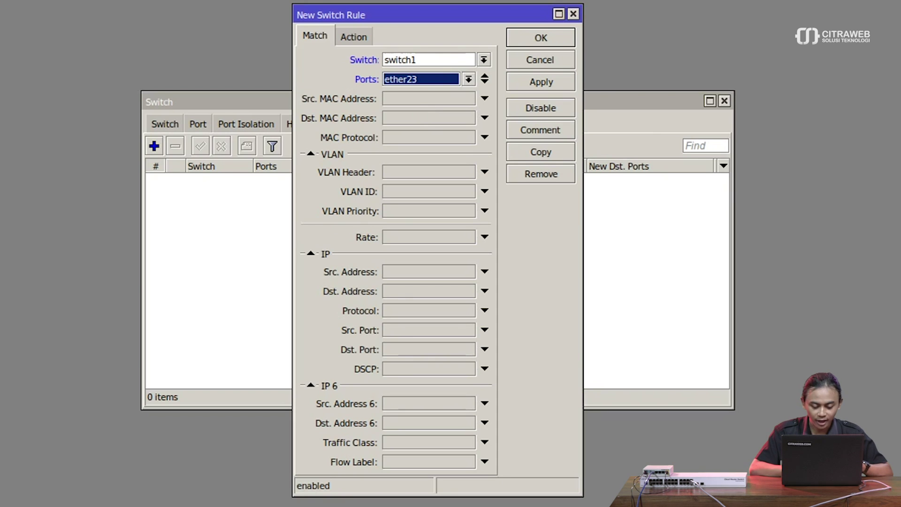
Copy the client MAC address 9c:5a:44:0d:8e:b6 from the gedit document into the rule's source MAC address.
key("alt+Tab")
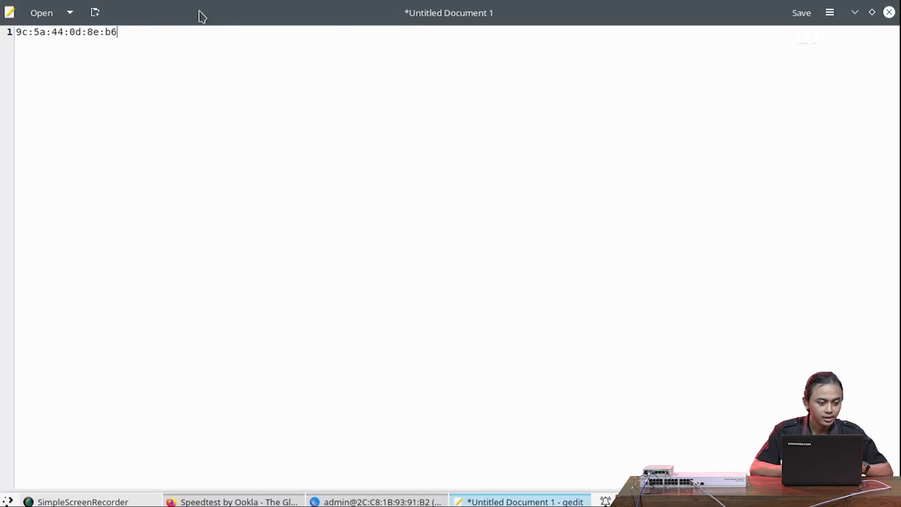
key("ctrl+a")
key("ctrl+c")
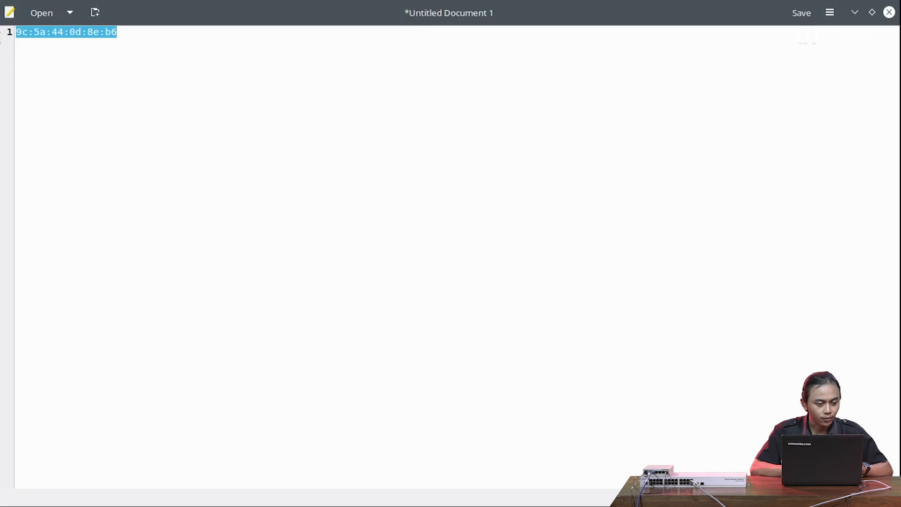
left_click(854, 13)
left_click(490, 160)
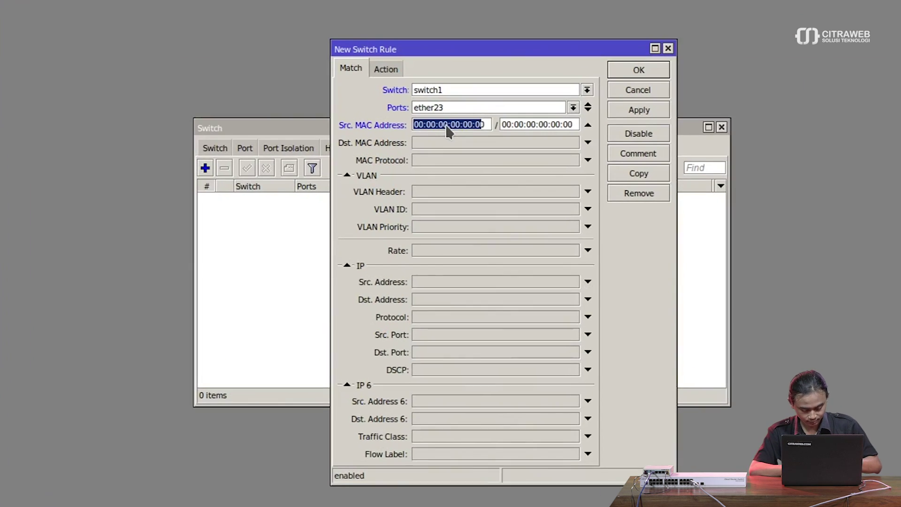
key("ctrl+v")
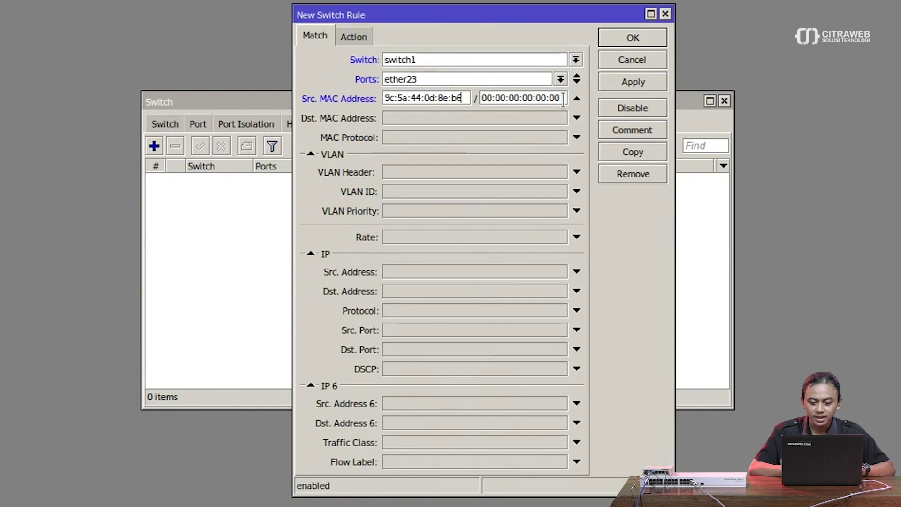
Set the source MAC address mask to FF:FF:FF:FF:FF:FF.
left_click_drag(525, 101, 394, 94)
key("BackSpace")
type("FF:FF:FF")
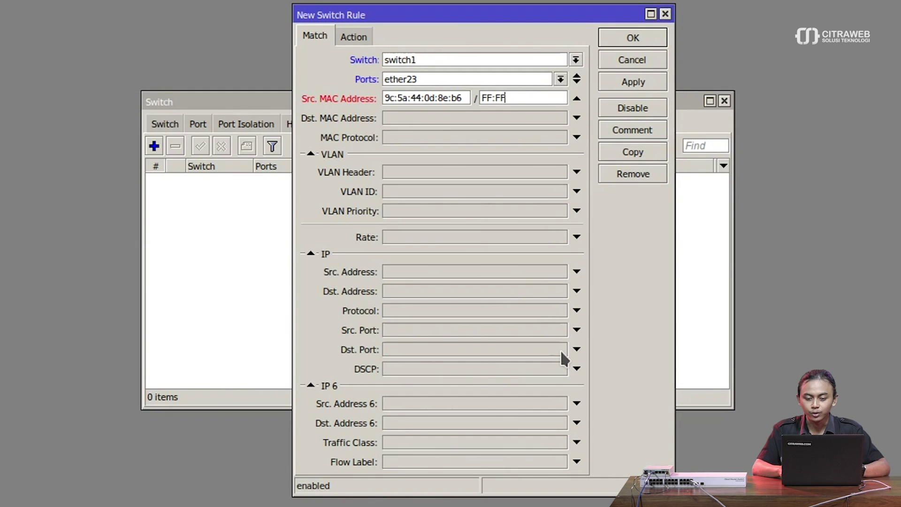
type(":FF:FF:")
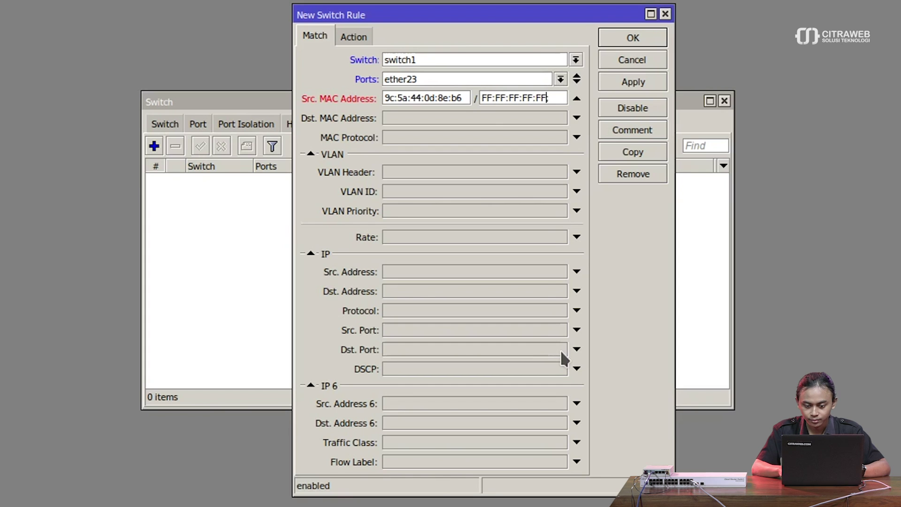
type("FF")
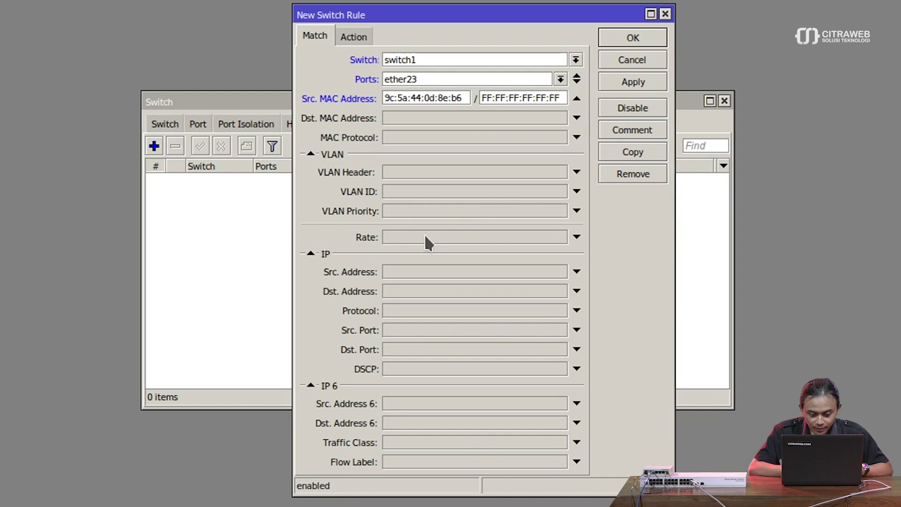
Set the ether23 rule's rate to 15M and save the rule.
left_click(424, 236)
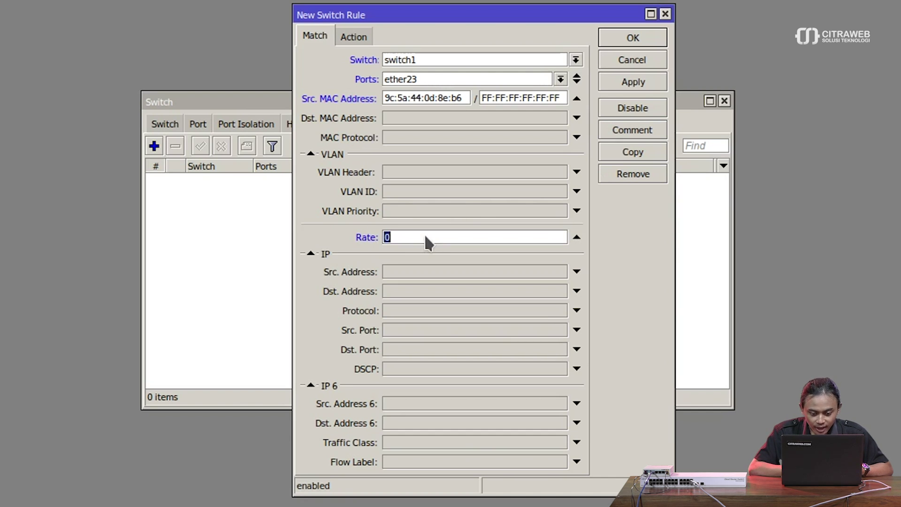
key("BackSpace")
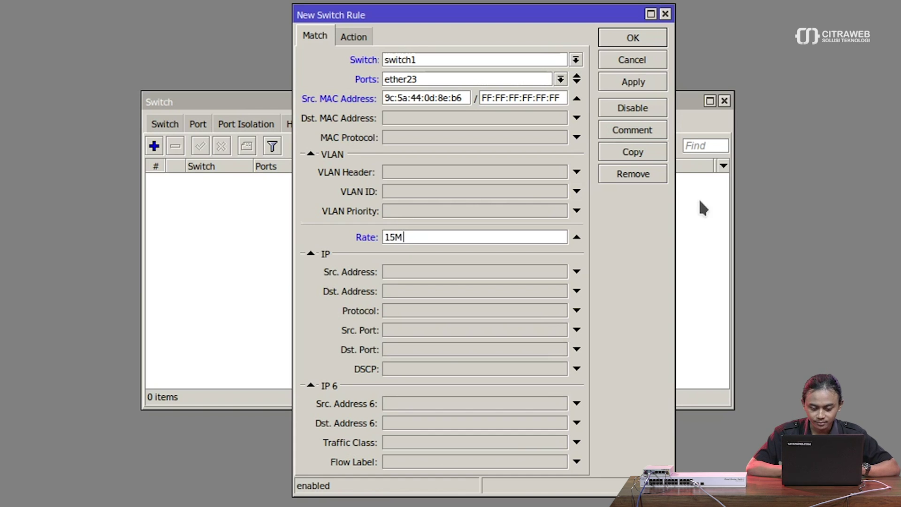
left_click(630, 81)
left_click(628, 37)
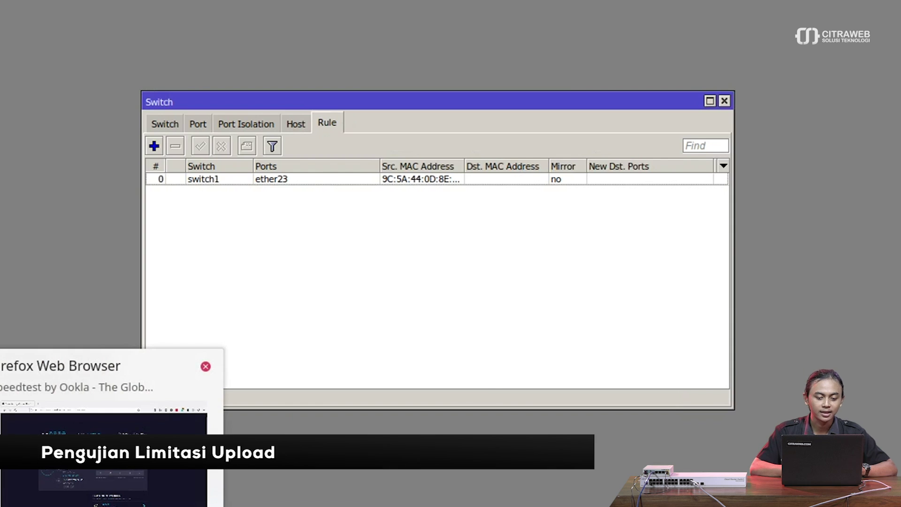
Run the speedtest.net test in Firefox to check the upload limit, and return to WinBox.
left_click(108, 451)
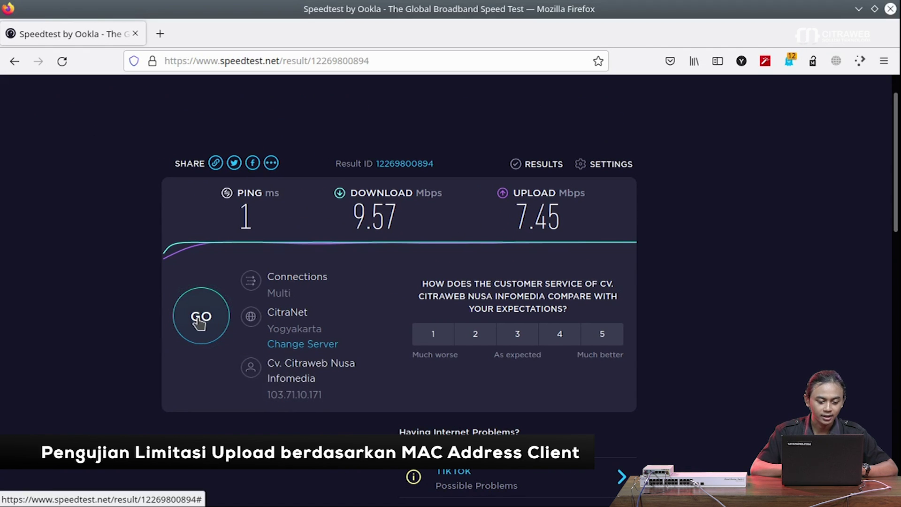
left_click(201, 317)
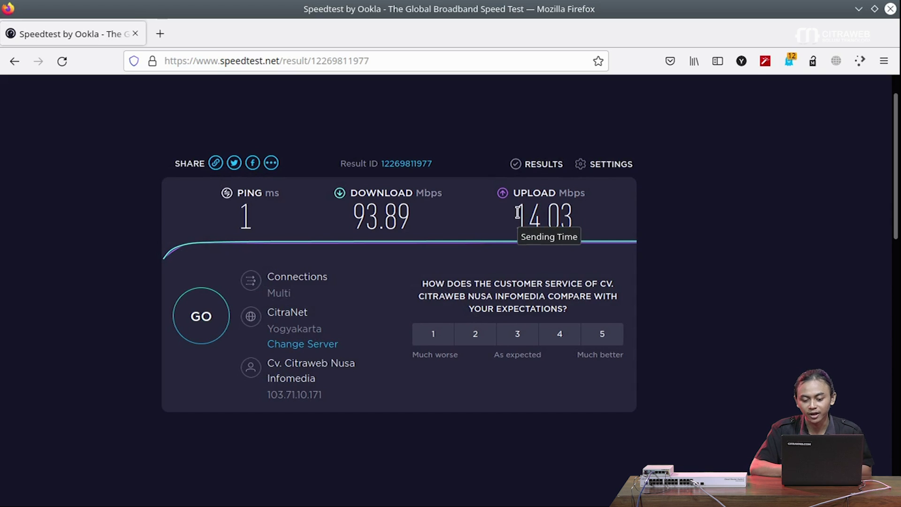
left_click_drag(518, 215, 595, 217)
left_click(595, 217)
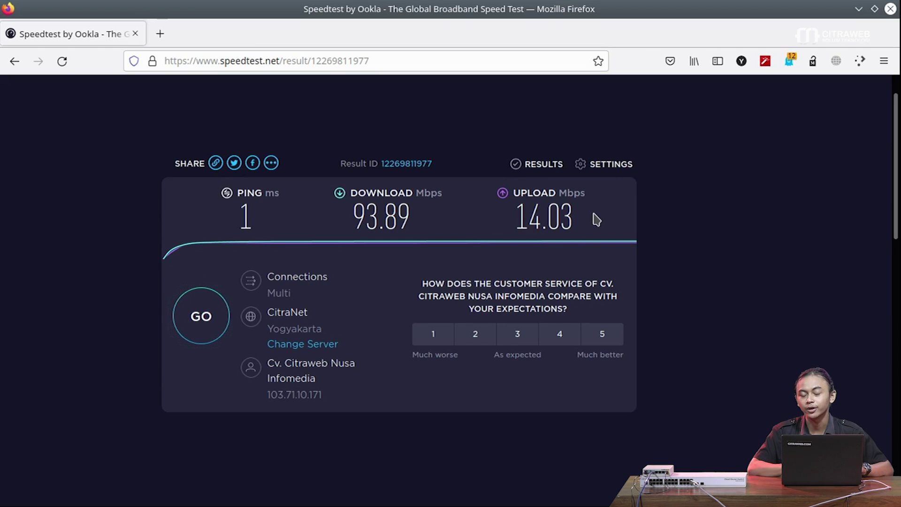
mouse_move(492, 502)
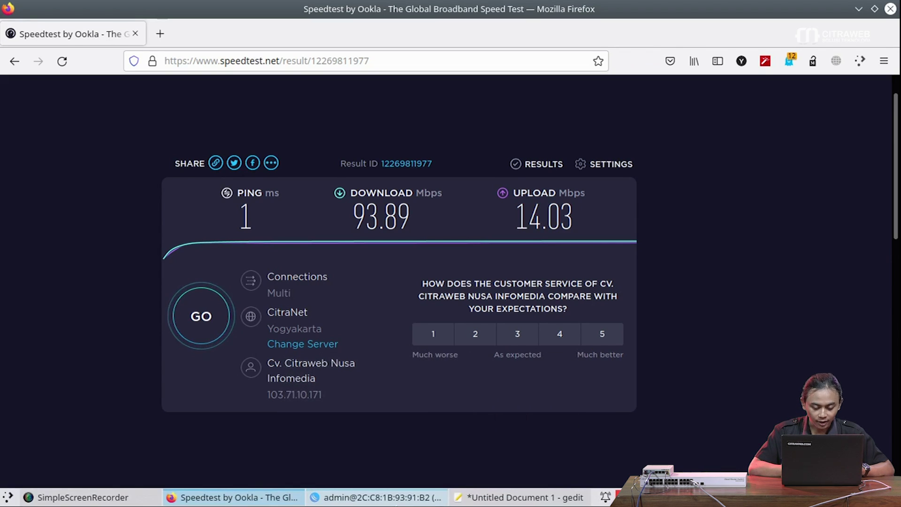
left_click(392, 503)
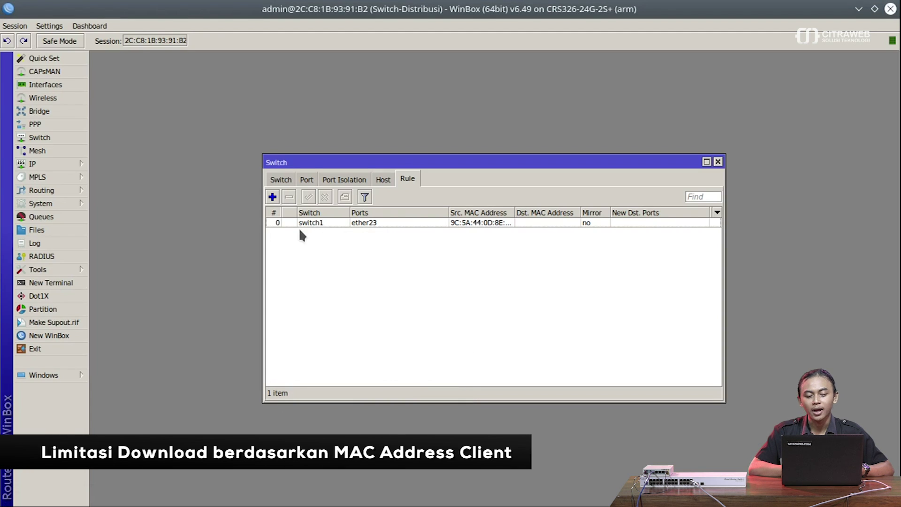
Start a second switch rule on port ether1 matching destination MAC address 9c:5a:44:0d:8e:b6 with mask FF:FF:FF:FF:FF:FF.
left_click(273, 197)
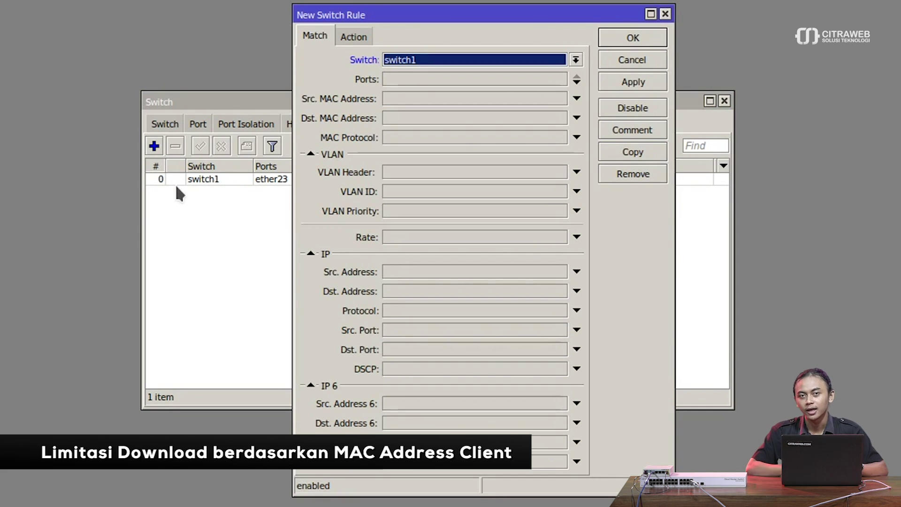
left_click(407, 78)
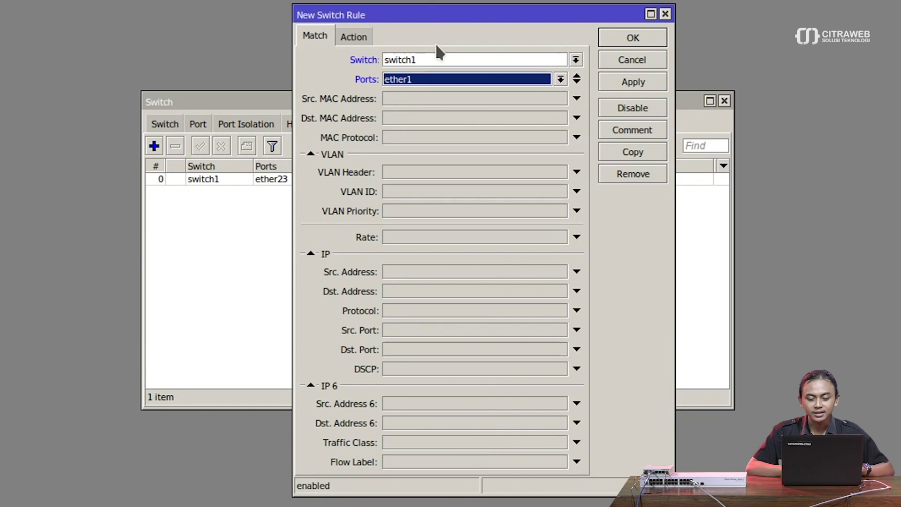
left_click(398, 116)
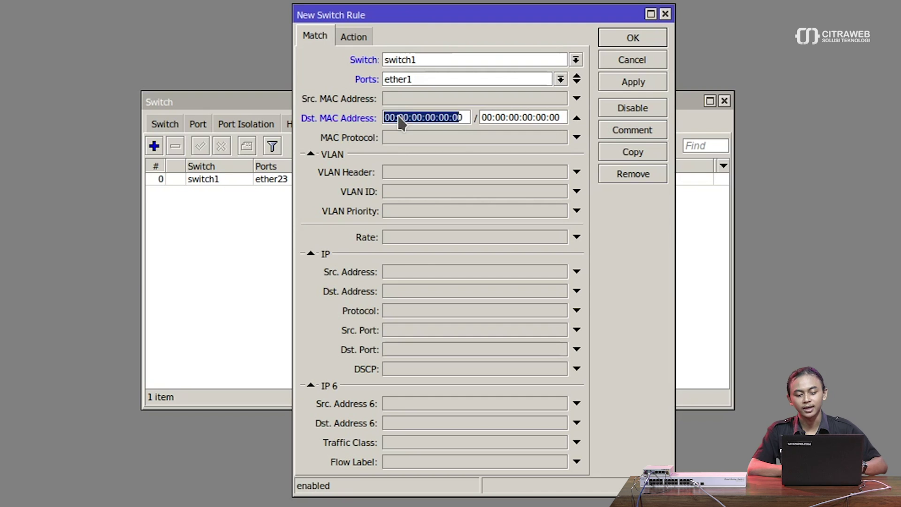
key("ctrl+v")
left_click(538, 117)
key("ctrl+a")
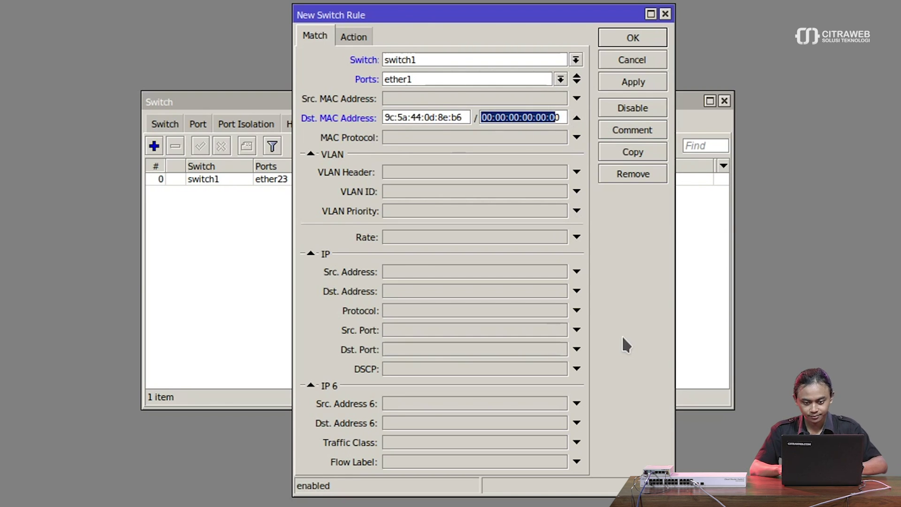
type("FF:FF")
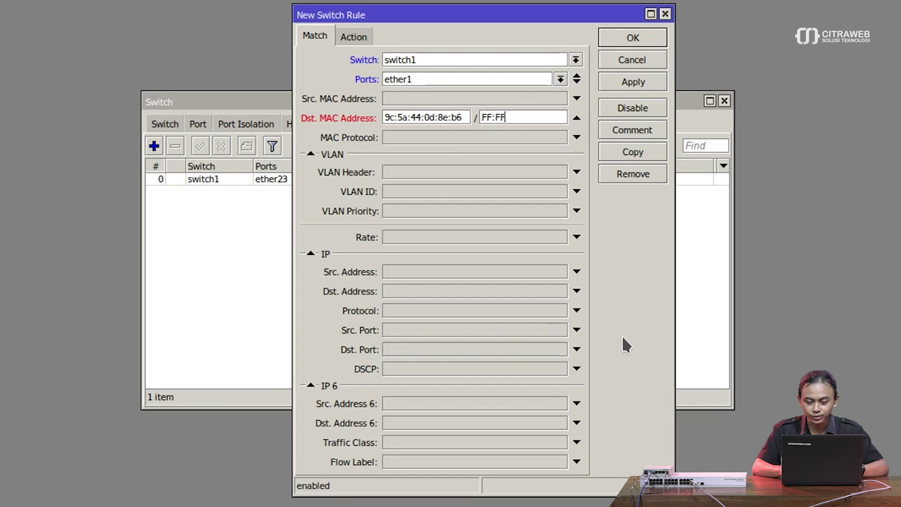
type(":FF:FF:FF:")
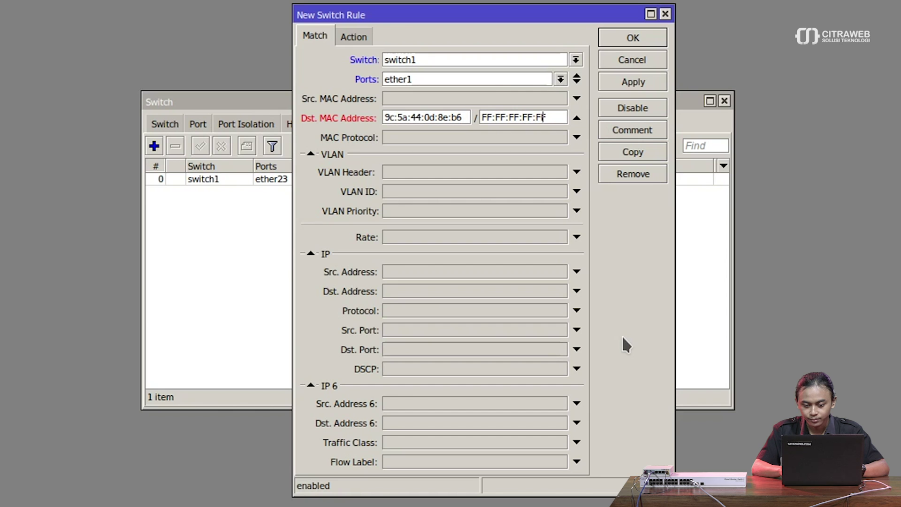
type("FF")
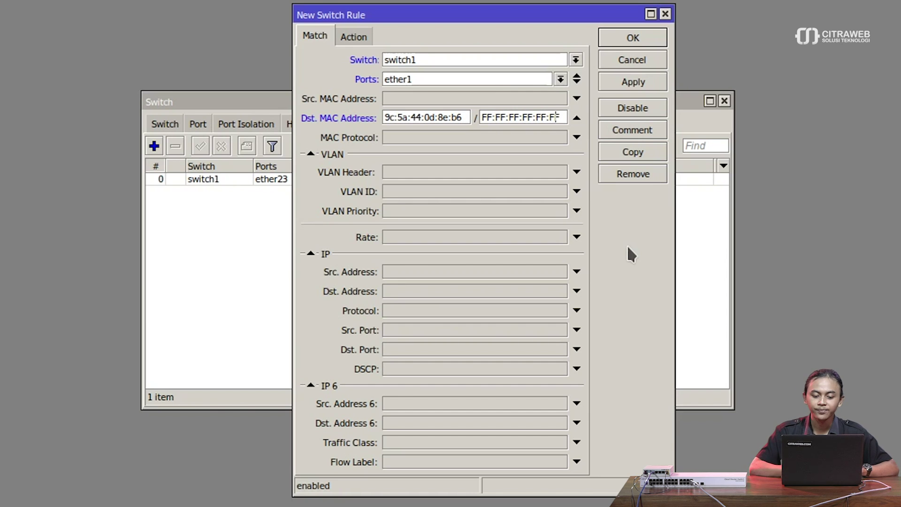
Set the ether1 rule's rate to 15M and save the rule.
left_click(394, 236)
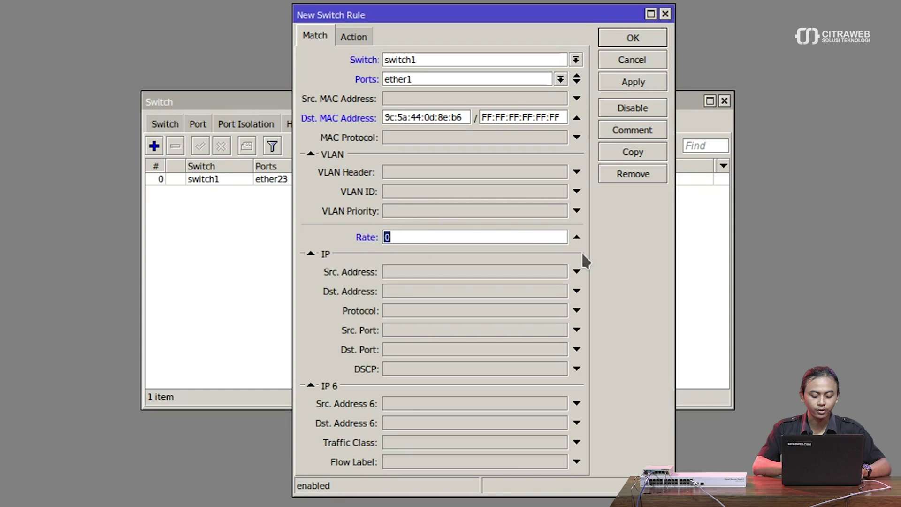
type("15M")
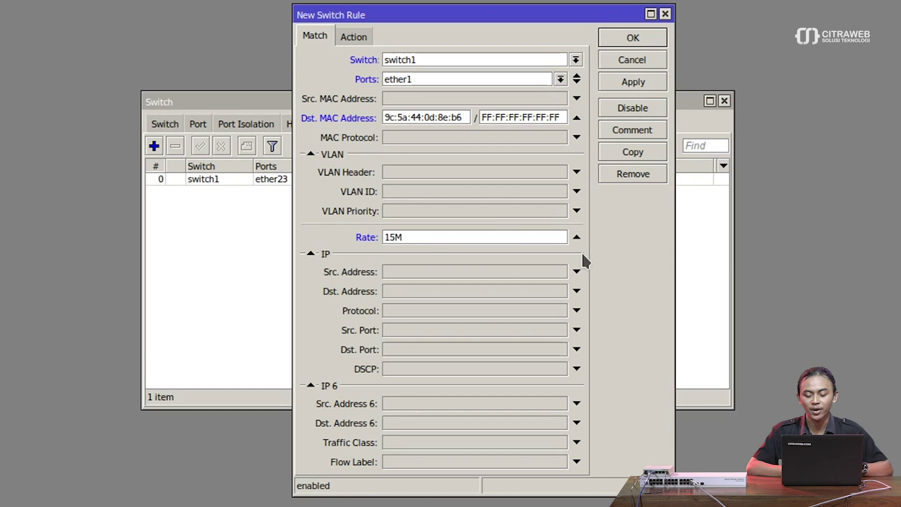
left_click(611, 85)
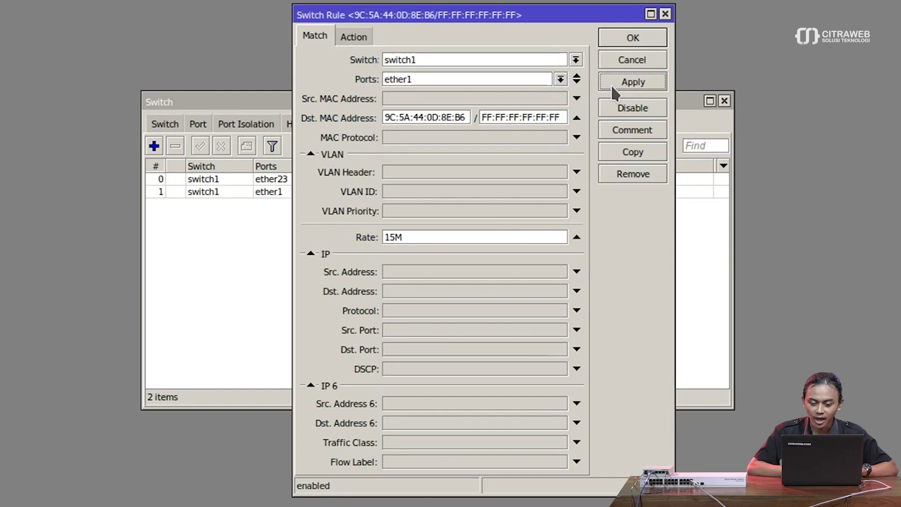
left_click(628, 38)
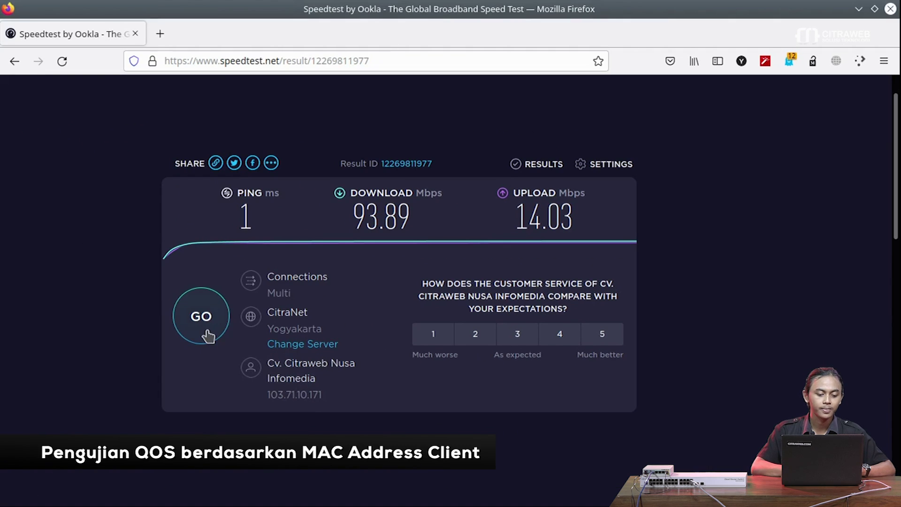
Rerun the speedtest.net test in Firefox to check both MAC-based limits.
left_click(208, 335)
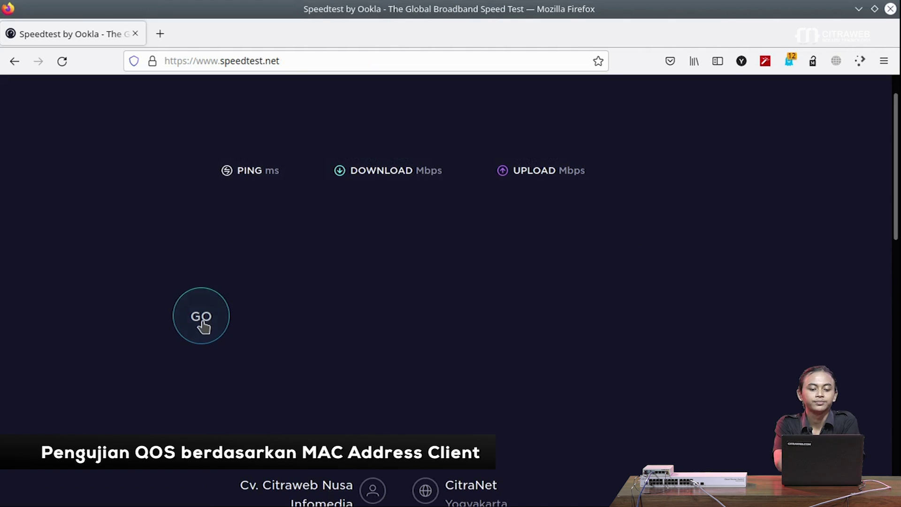
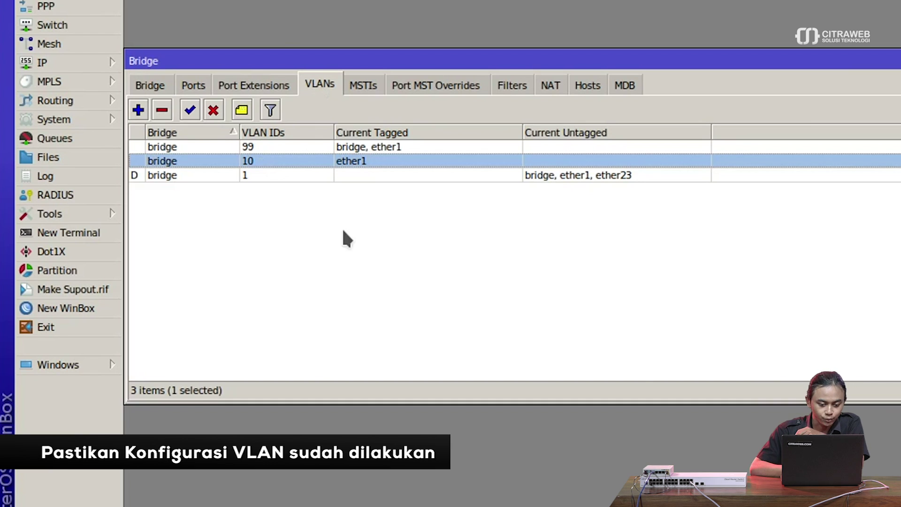
Review the bridge's VLAN 10 entry and check that VLAN Filtering is enabled in the bridge interface settings.
double_click(363, 159)
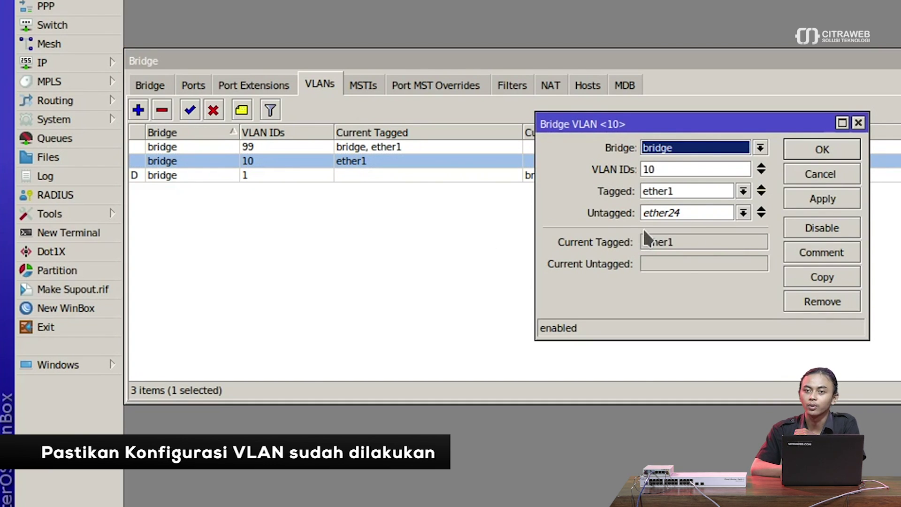
left_click(837, 140)
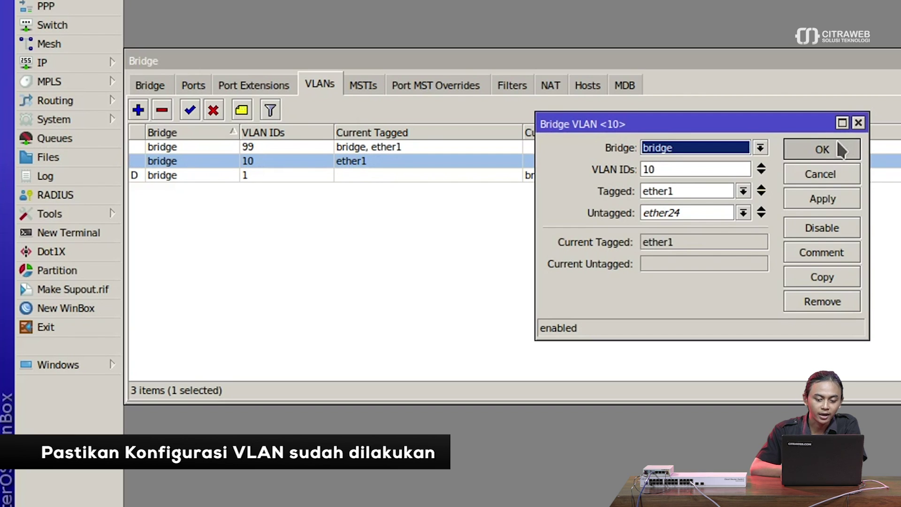
left_click(150, 84)
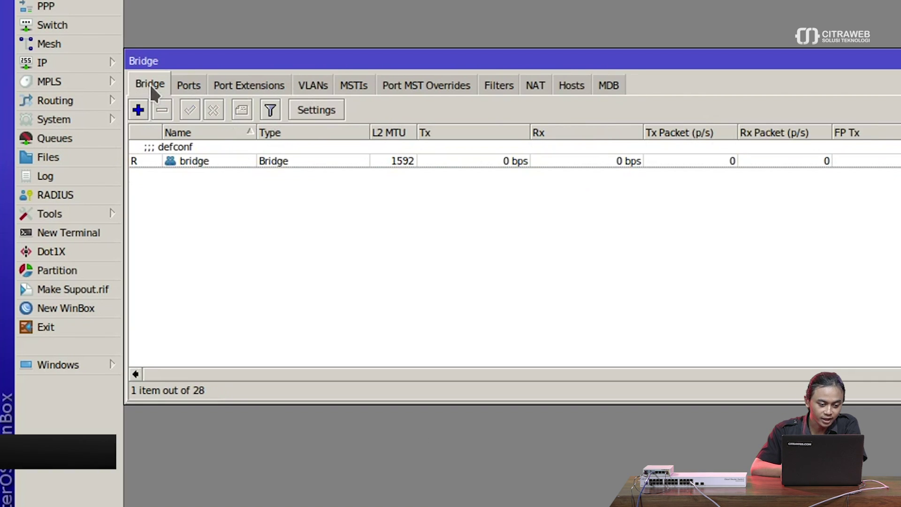
double_click(177, 159)
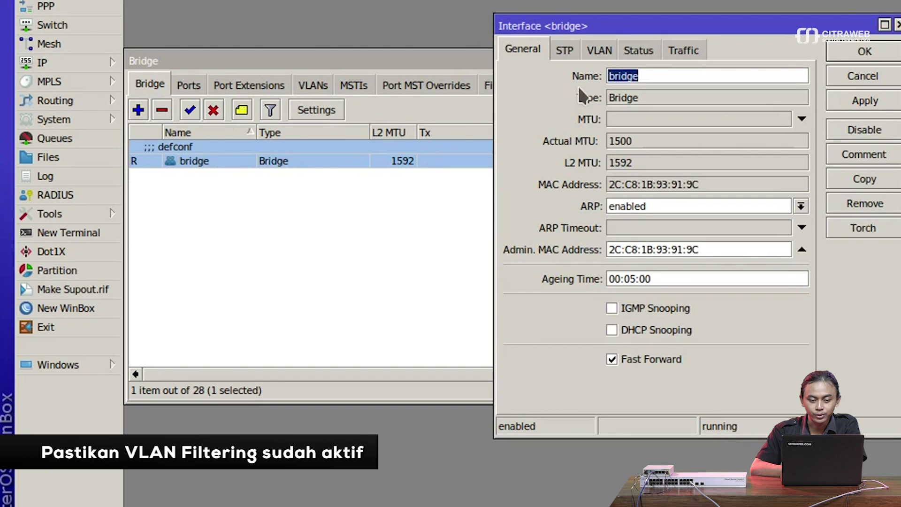
left_click(600, 52)
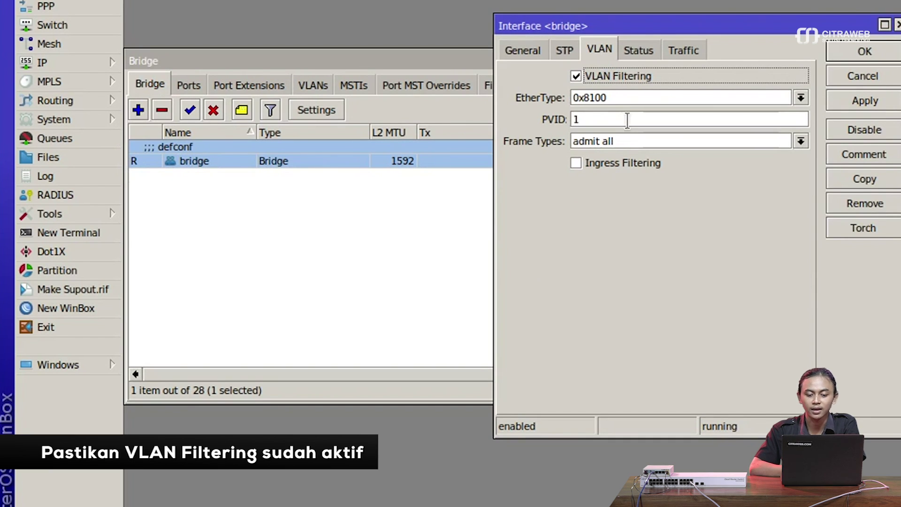
left_click(845, 100)
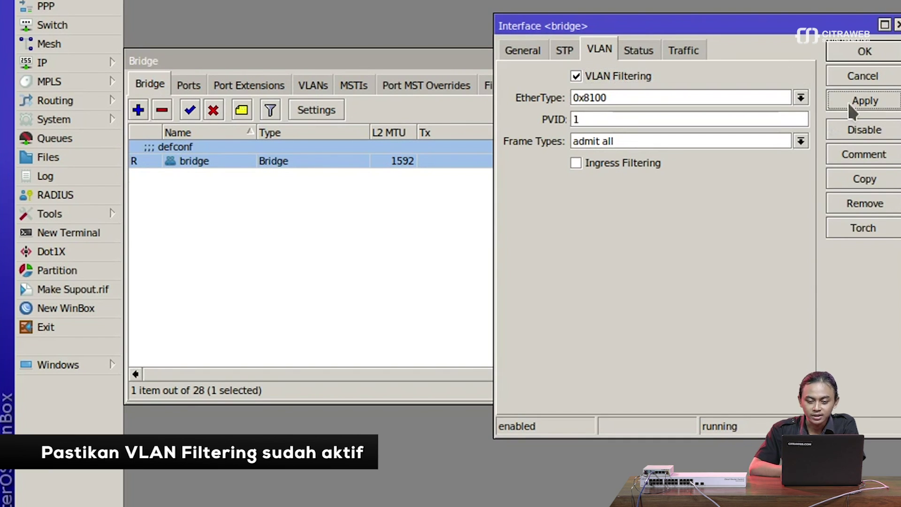
left_click(865, 51)
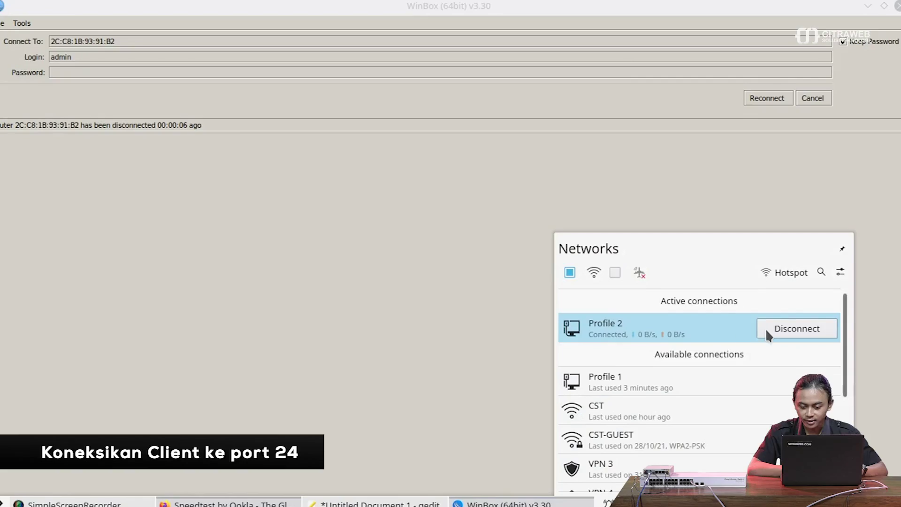
Disconnect and reconnect the wired network connection Profile 2 to renew the client's address.
left_click(765, 328)
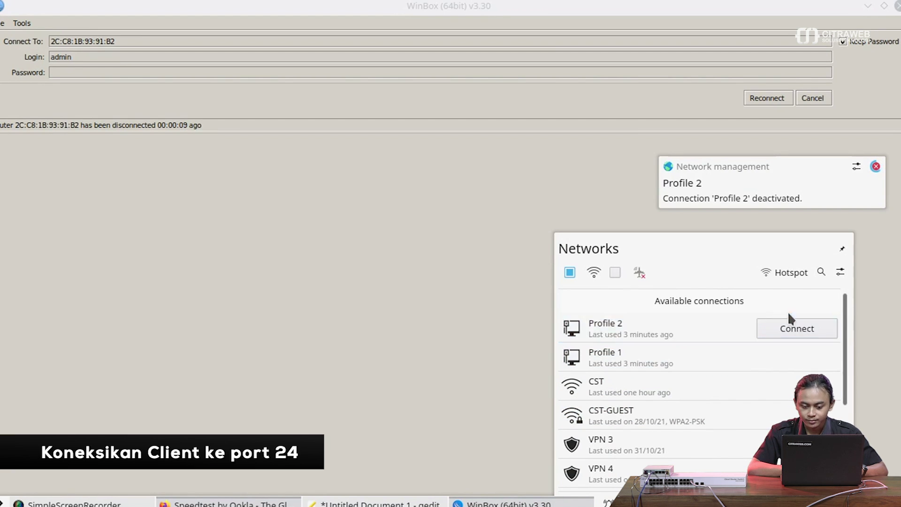
left_click(771, 325)
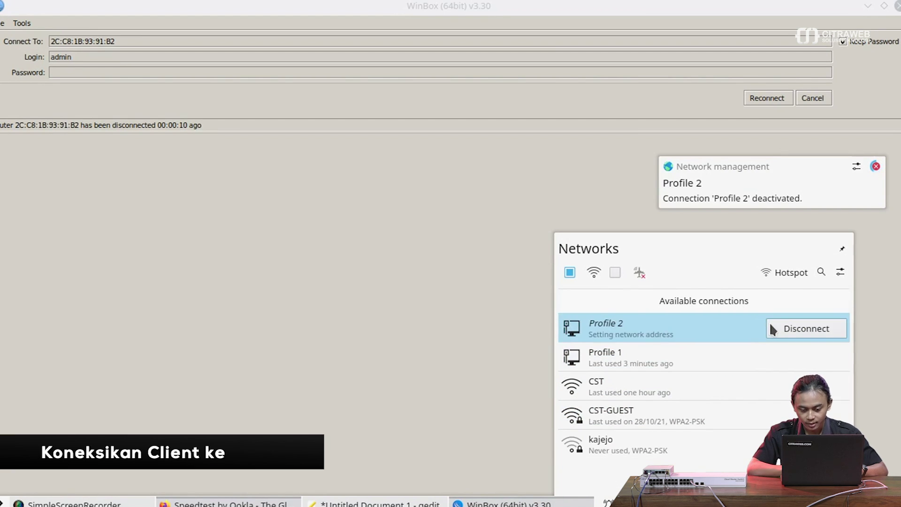
left_click(483, 291)
Run ifconfig in a Konsole terminal, highlight the IPv4 address of enp1s0, and return to WinBox.
left_click(4, 503)
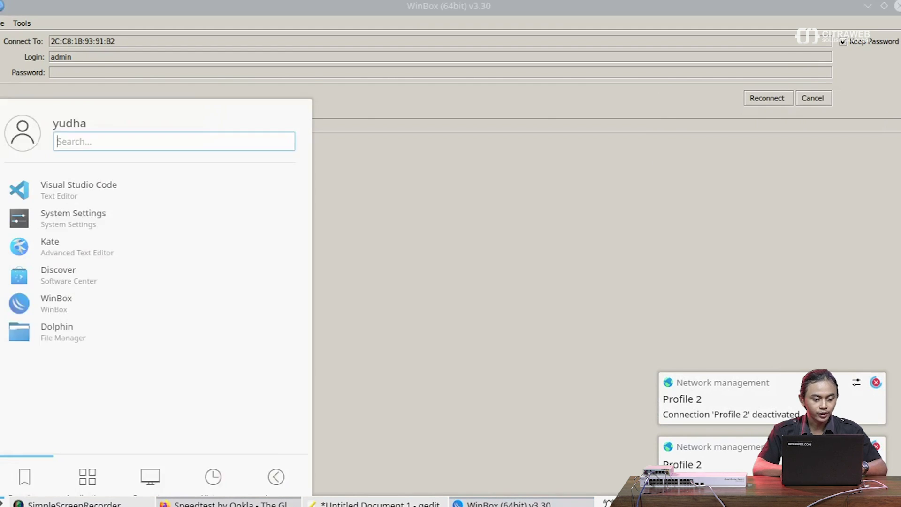
type("termi")
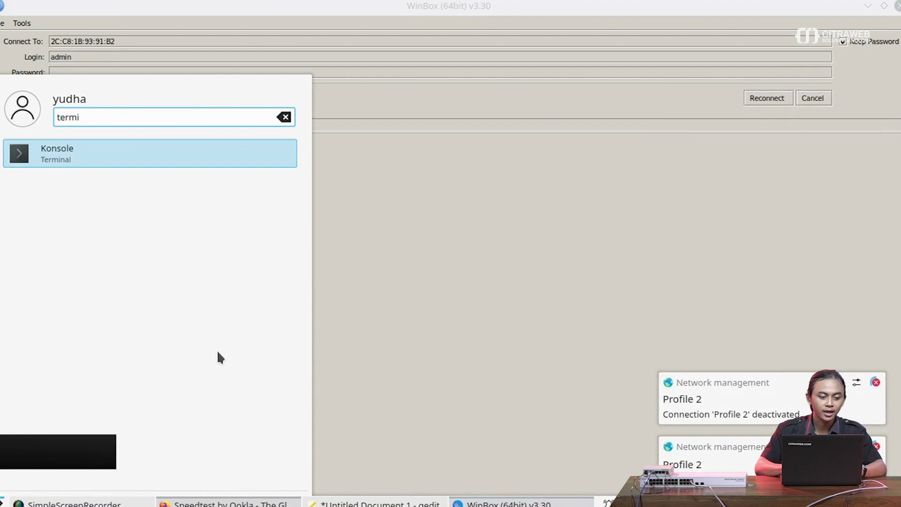
key("Return")
type("ifconfig")
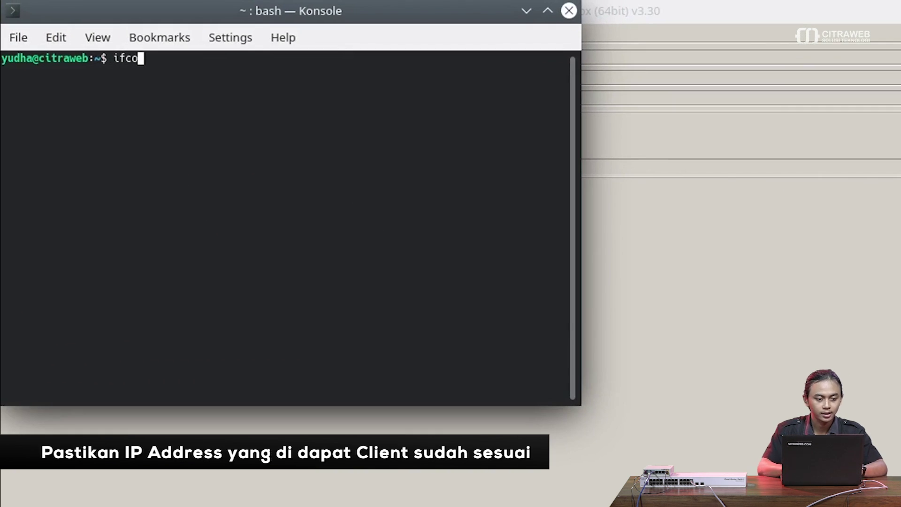
key("Return")
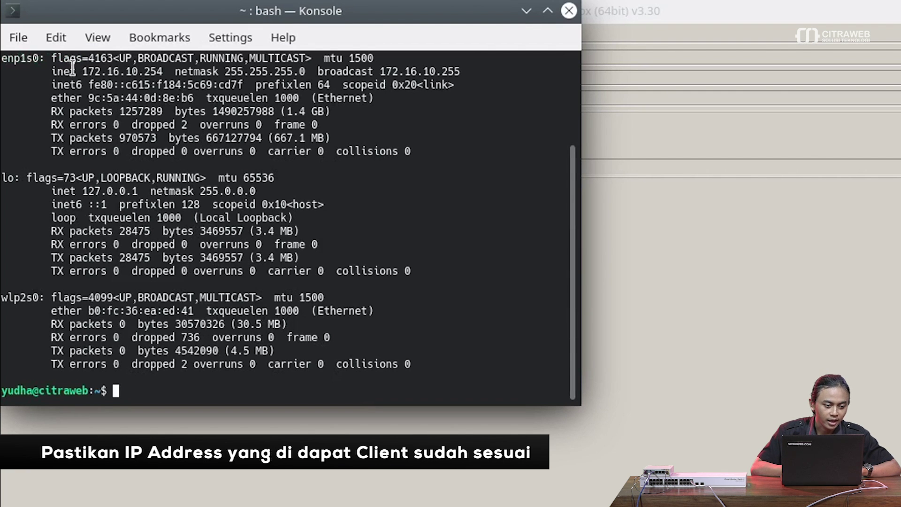
left_click_drag(76, 71, 162, 71)
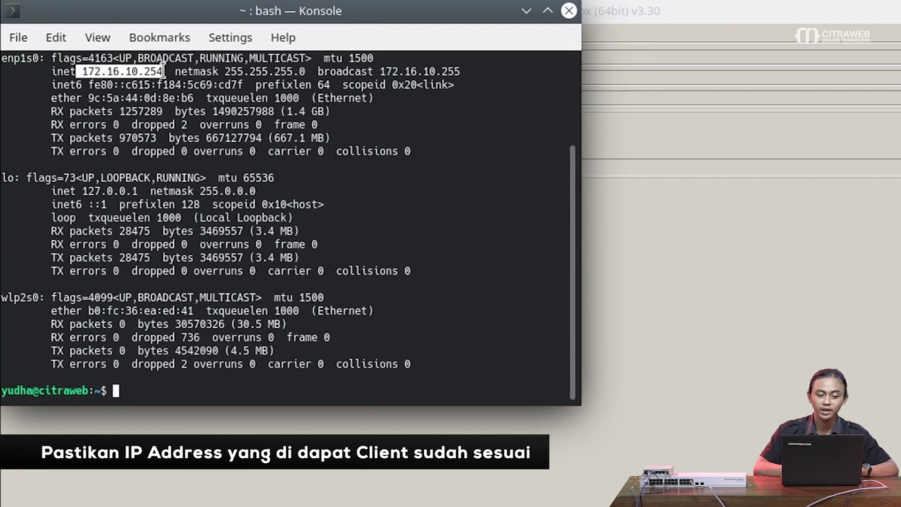
left_click(526, 12)
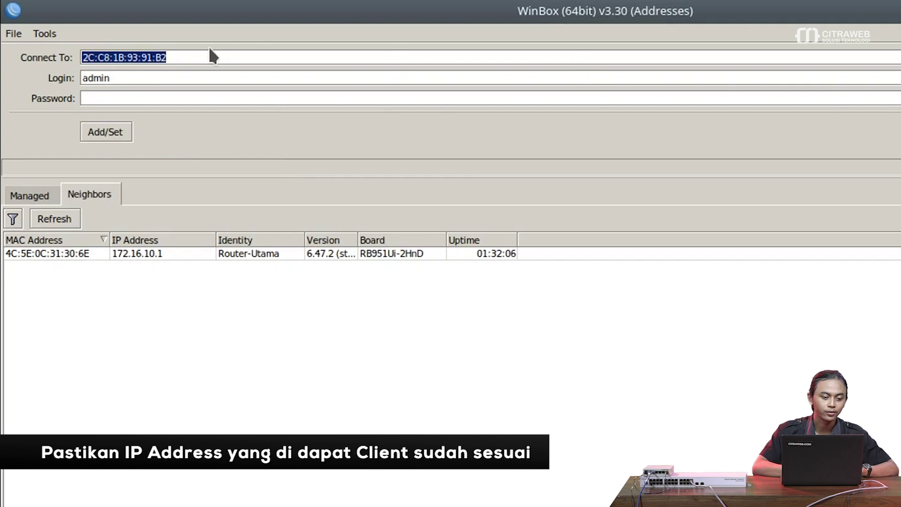
Connect to the switch at 192.168.99.254 as admin, dismiss the password change request and maximize the session window.
key("BackSpace")
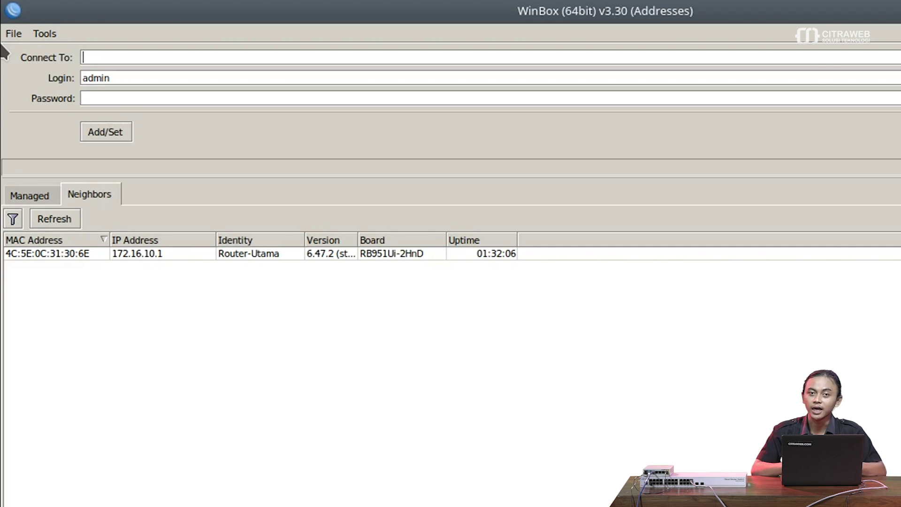
type("192.168.")
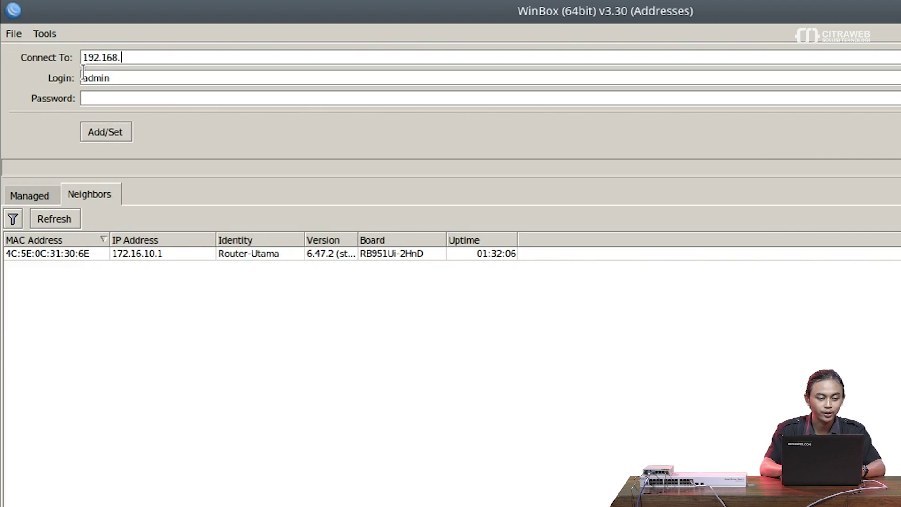
type("99.")
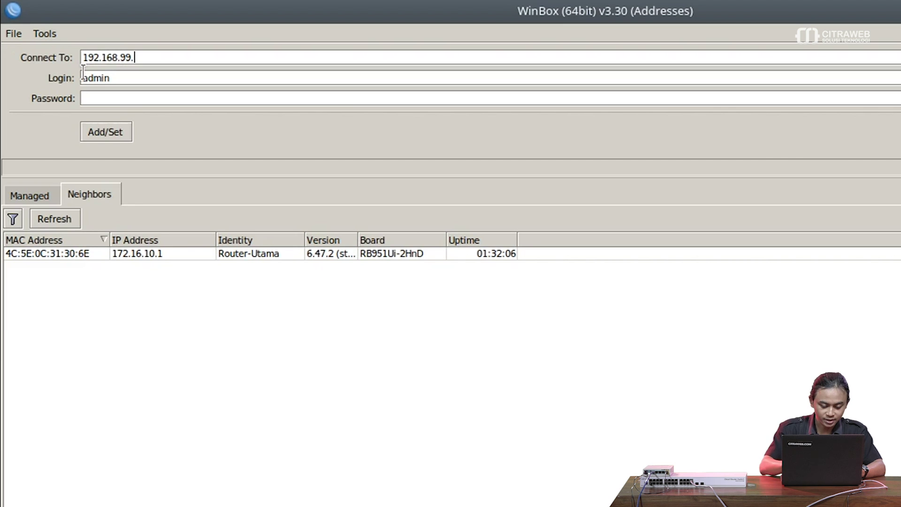
type("254")
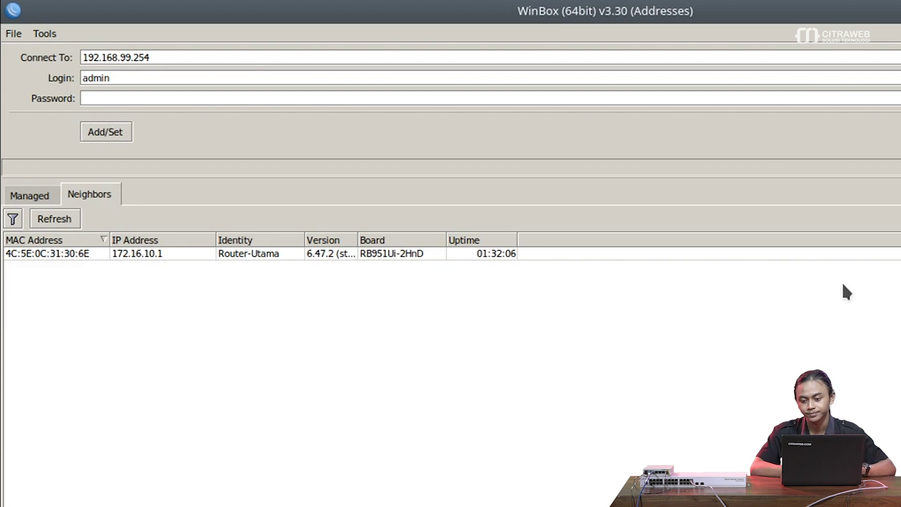
key("Return")
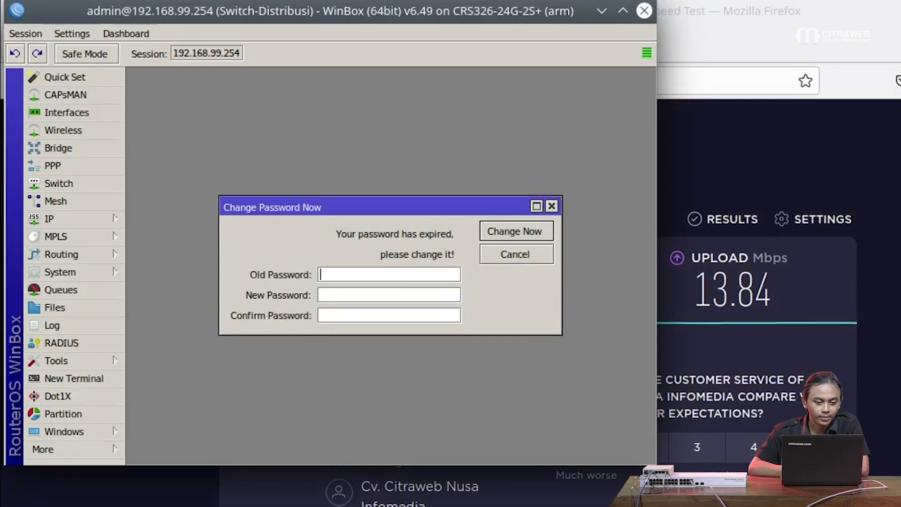
left_click(551, 206)
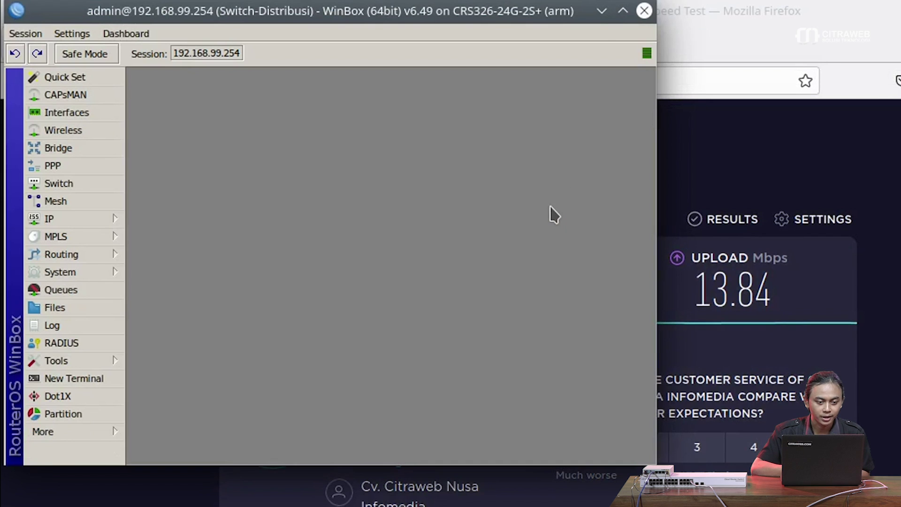
left_click(624, 11)
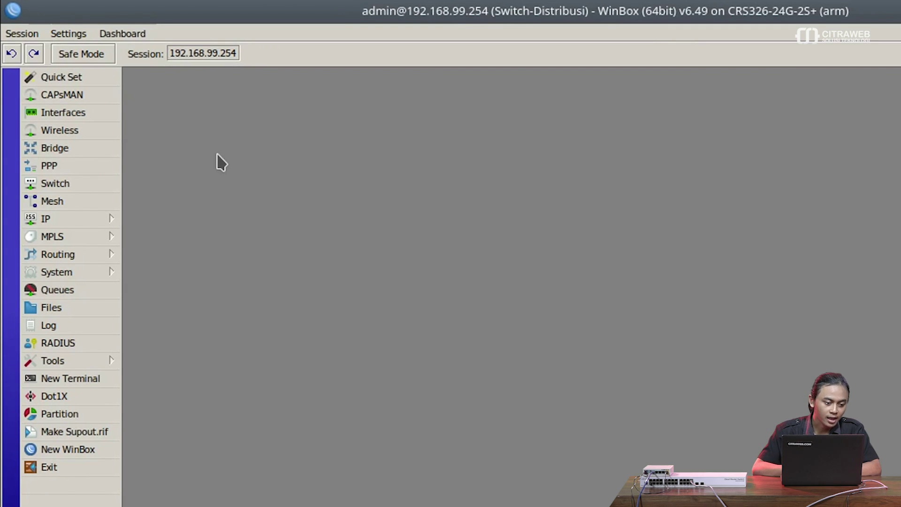
Remove both existing MAC-based rules for ether23 and ether1 from the switch rule list.
left_click(89, 183)
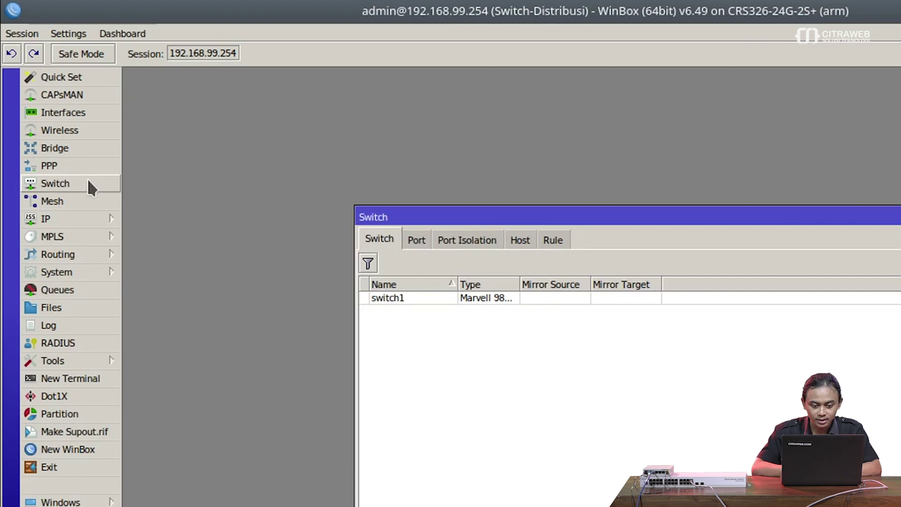
left_click(552, 246)
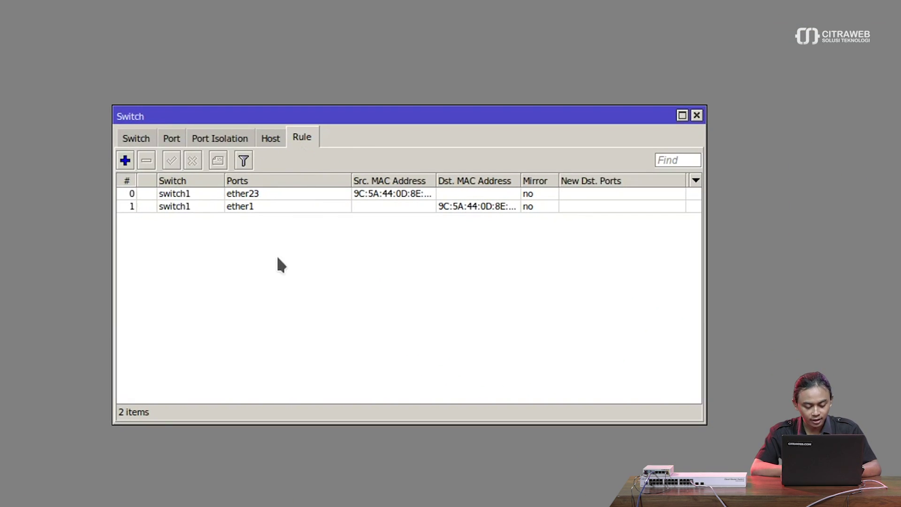
key("ctrl+a")
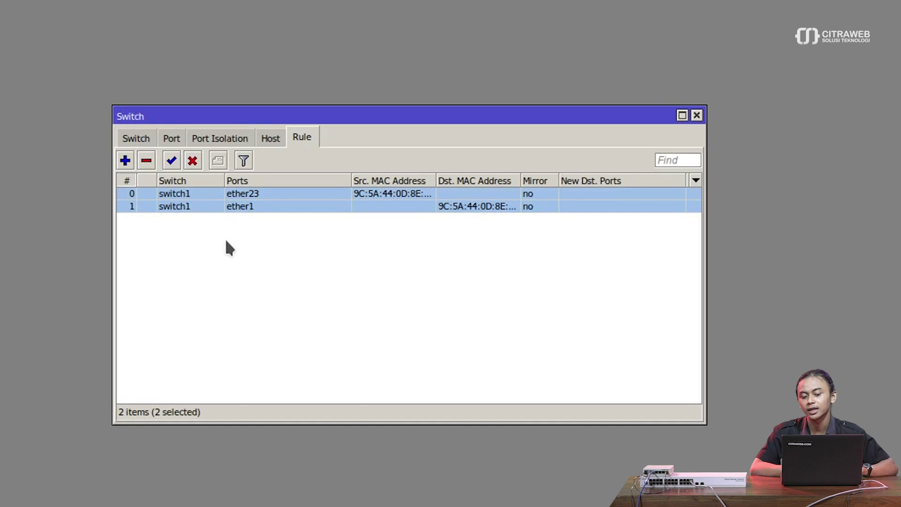
left_click(141, 162)
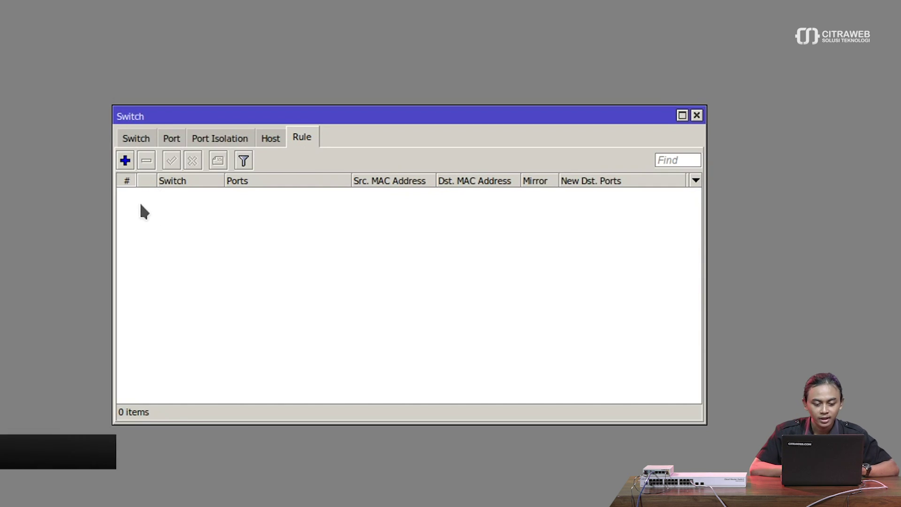
Create a switch1 rule on port ether1 matching VLAN ID 10 with a rate of 20M, and save it.
left_click(125, 161)
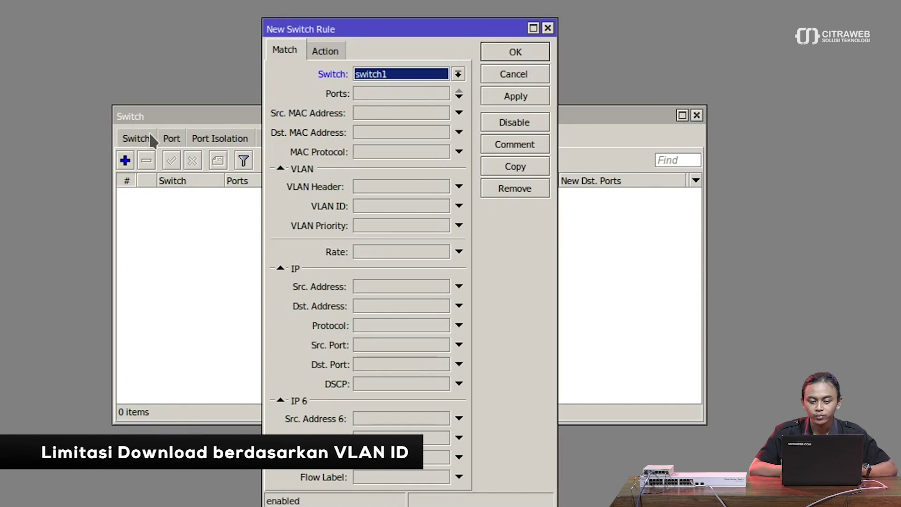
left_click(376, 96)
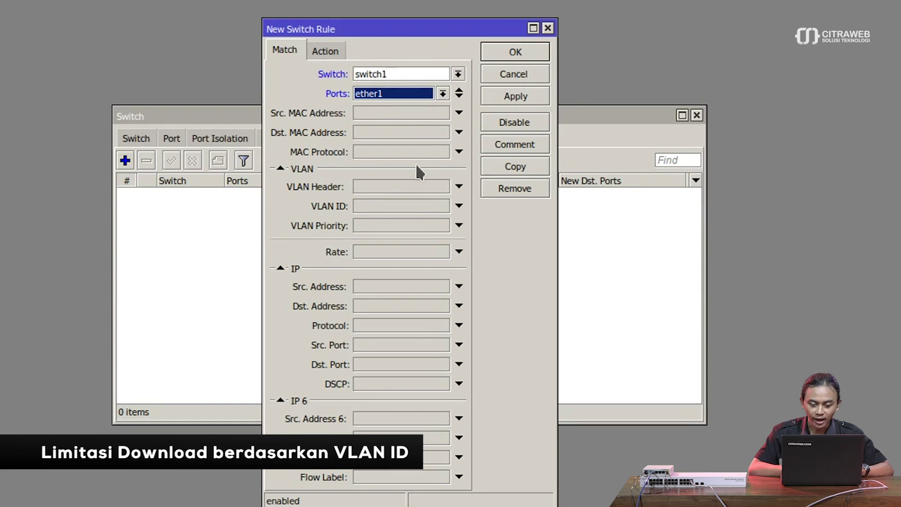
left_click(370, 206)
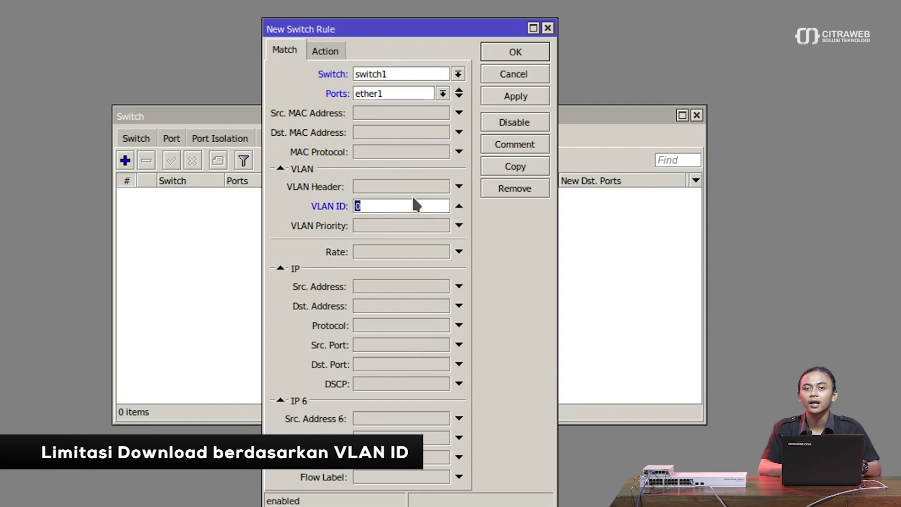
type("10")
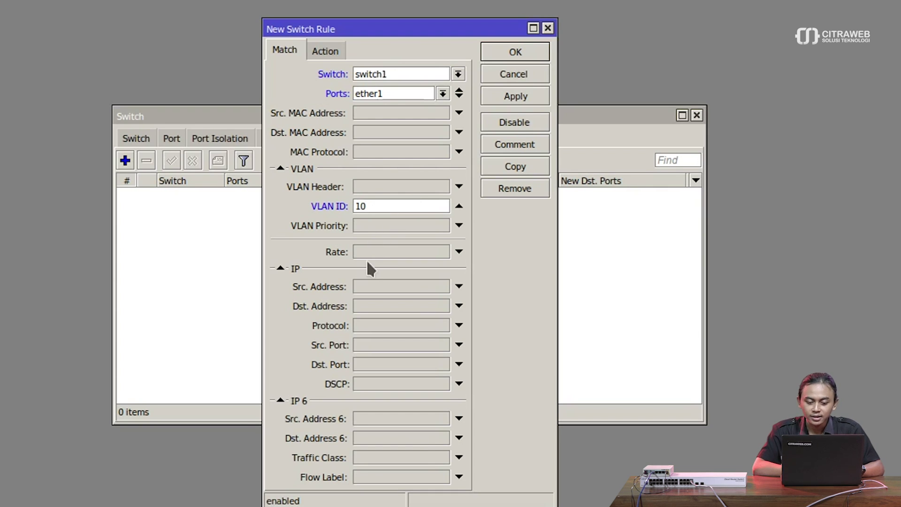
left_click(379, 252)
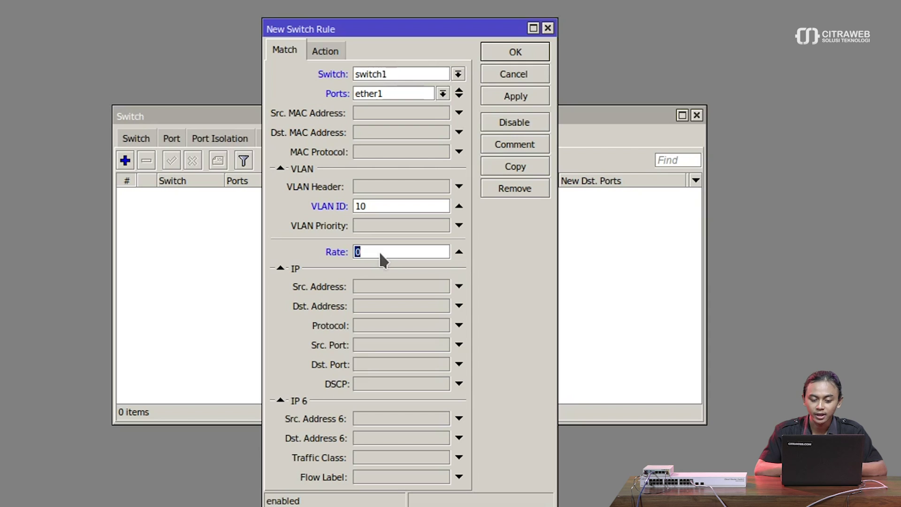
left_click(379, 252)
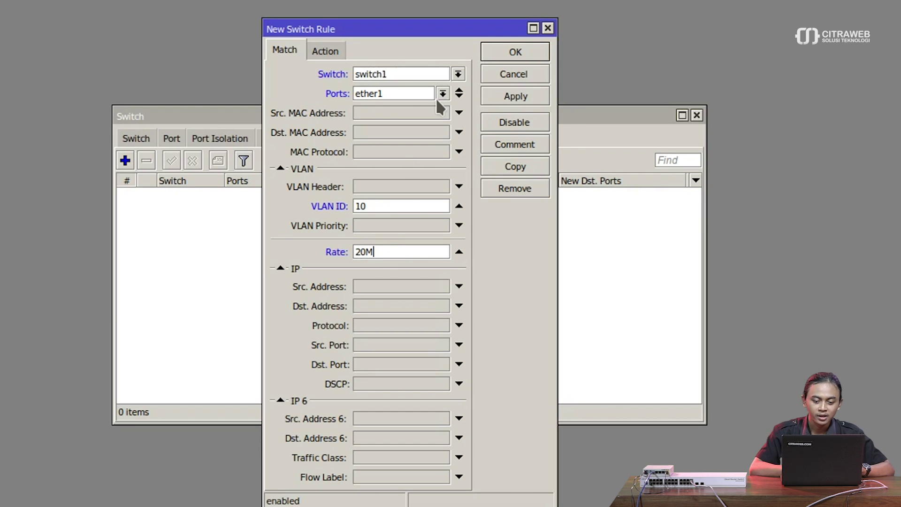
left_click(505, 98)
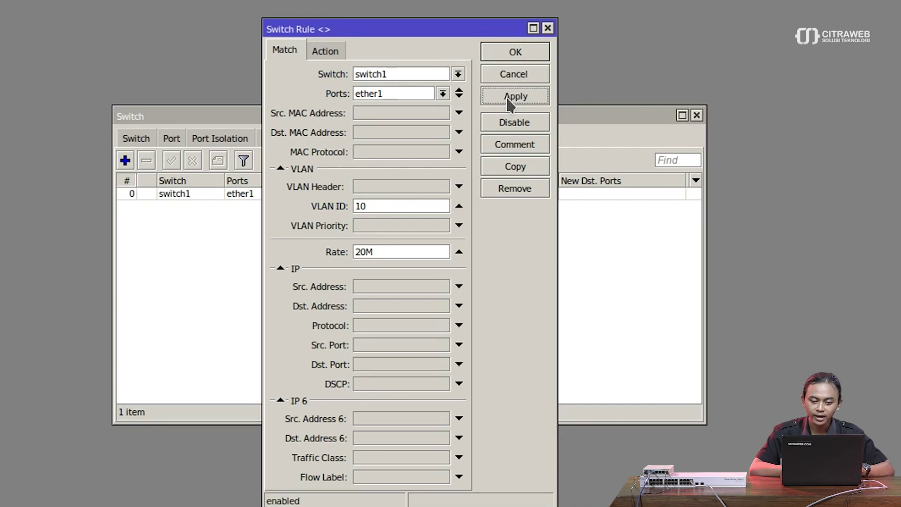
left_click(514, 53)
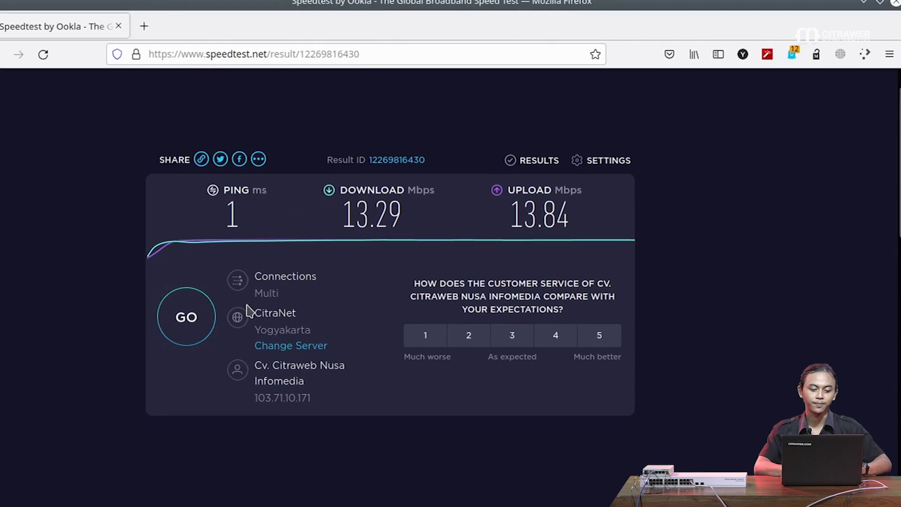
Rerun the speedtest.net test in Firefox to check the VLAN-based download limit.
left_click(186, 317)
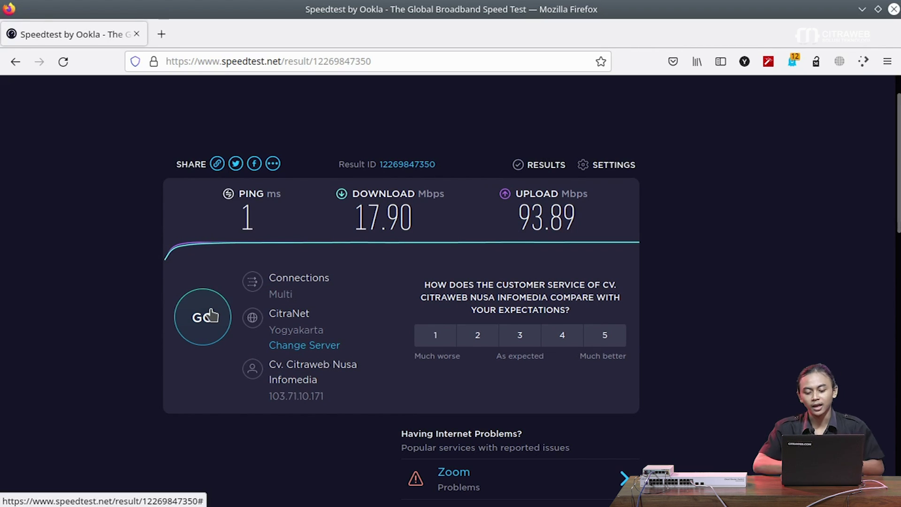
Switch back to the WinBox session and start a new switch1 rule on port ether24.
mouse_move(170, 481)
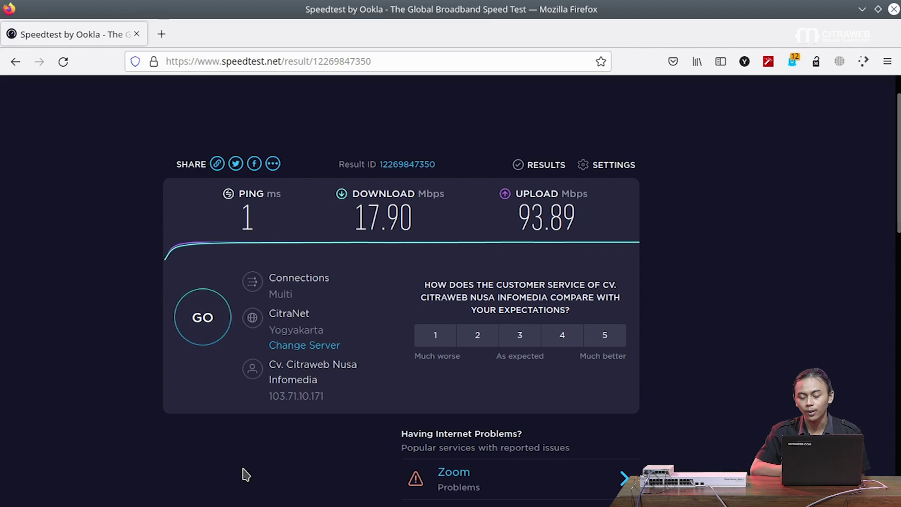
mouse_move(249, 505)
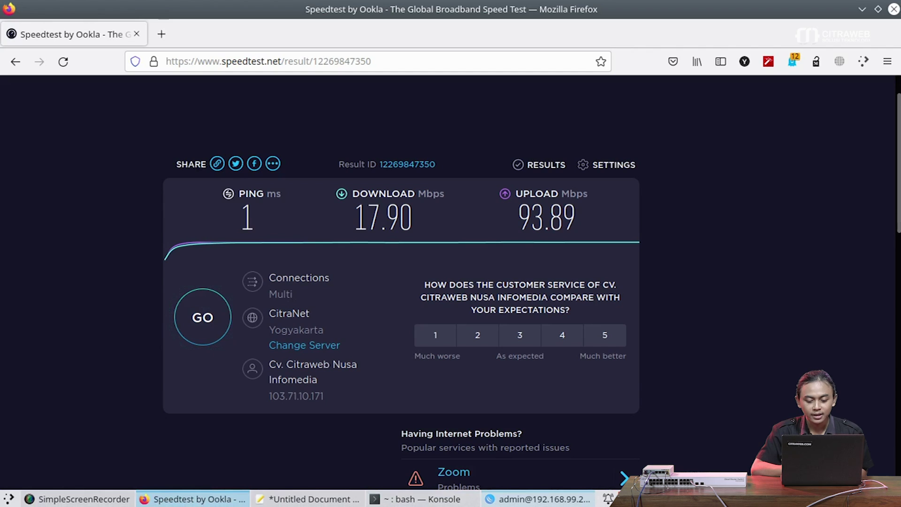
left_click(539, 499)
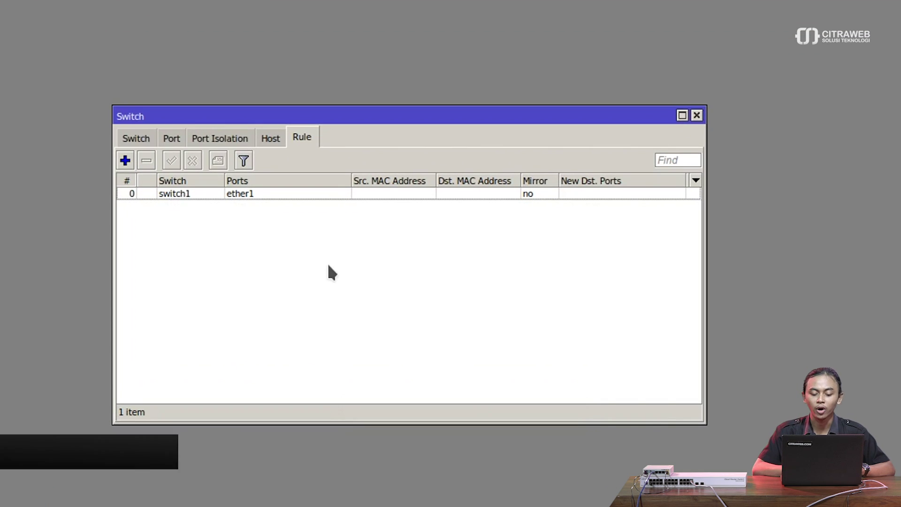
left_click(124, 160)
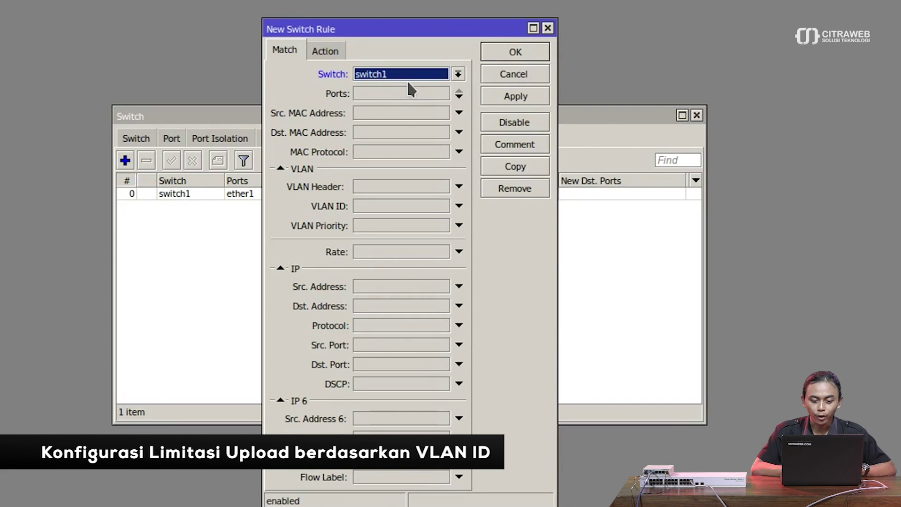
left_click(398, 96)
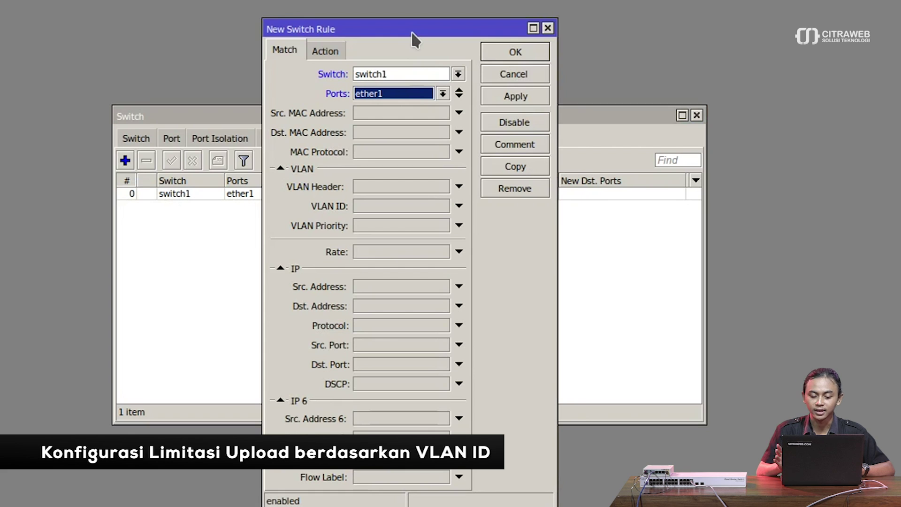
left_click(398, 97)
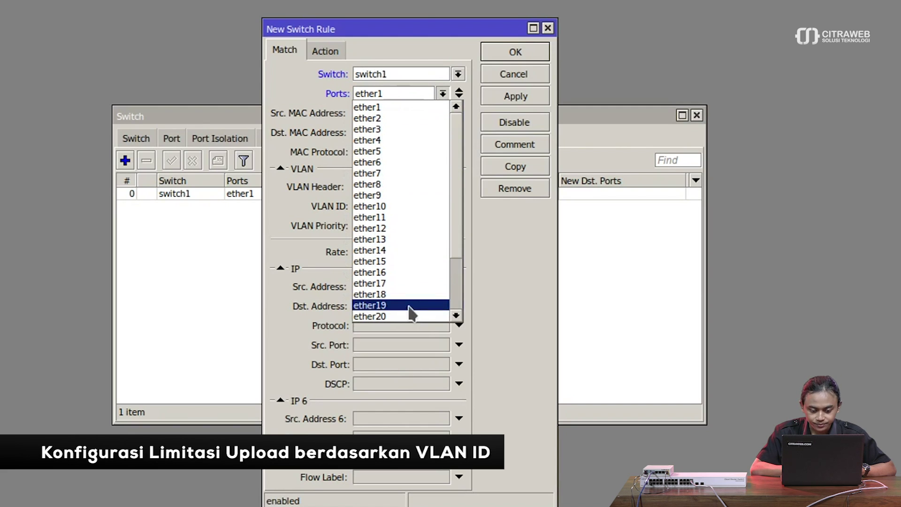
scroll(409, 312, "down", 2)
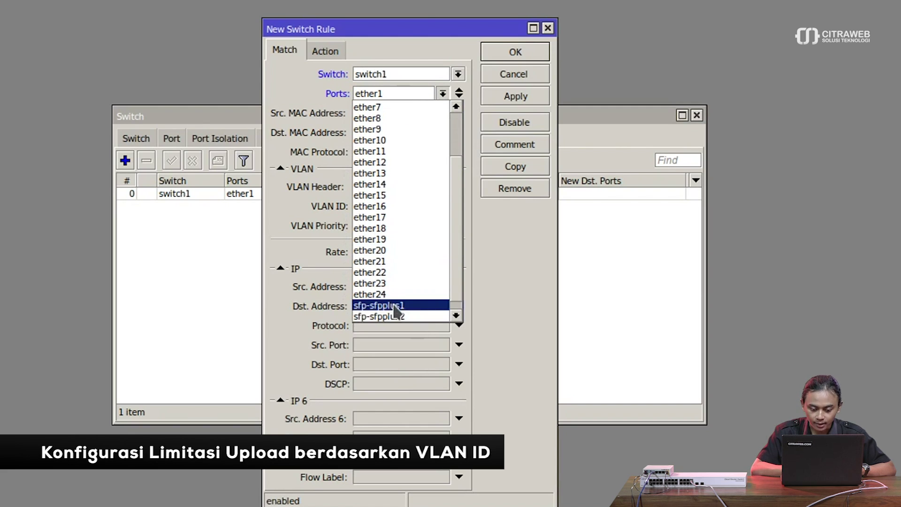
left_click(383, 294)
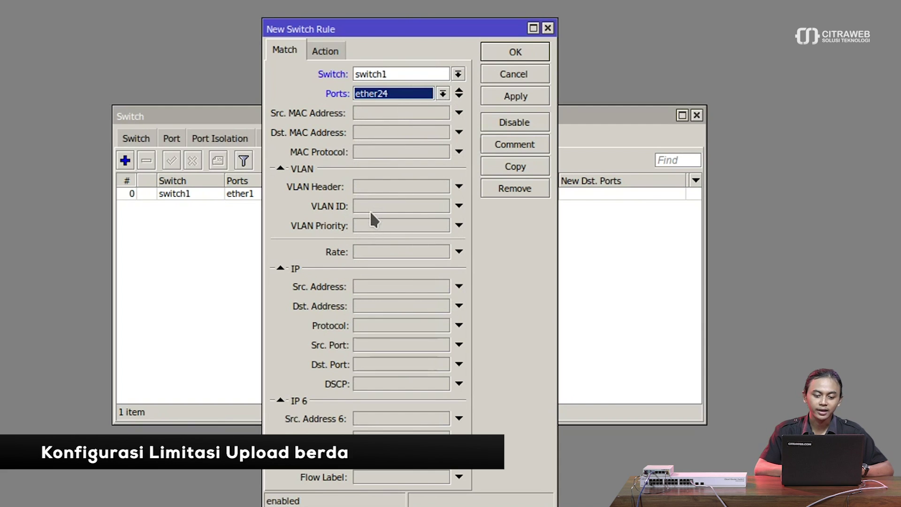
Set the ether24 rule's VLAN ID to 10 and its rate to 20M, and save the rule.
left_click(370, 213)
type("10")
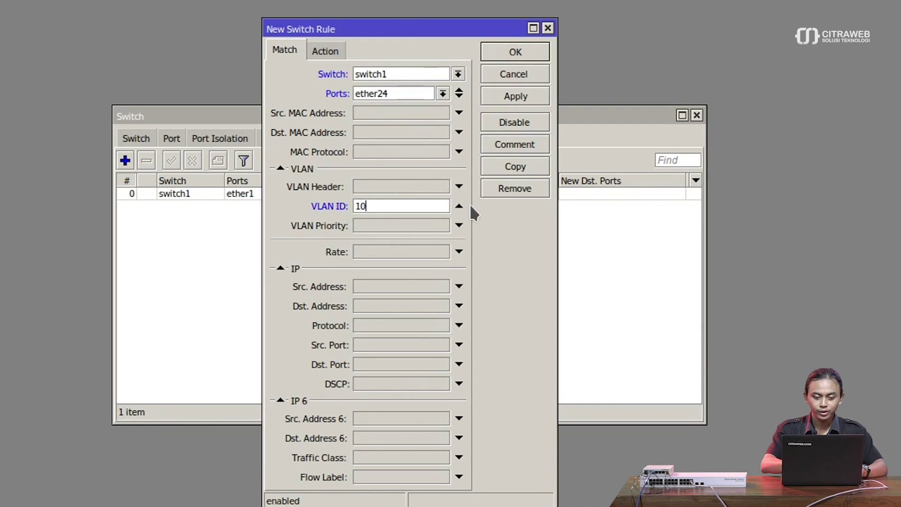
left_click(379, 252)
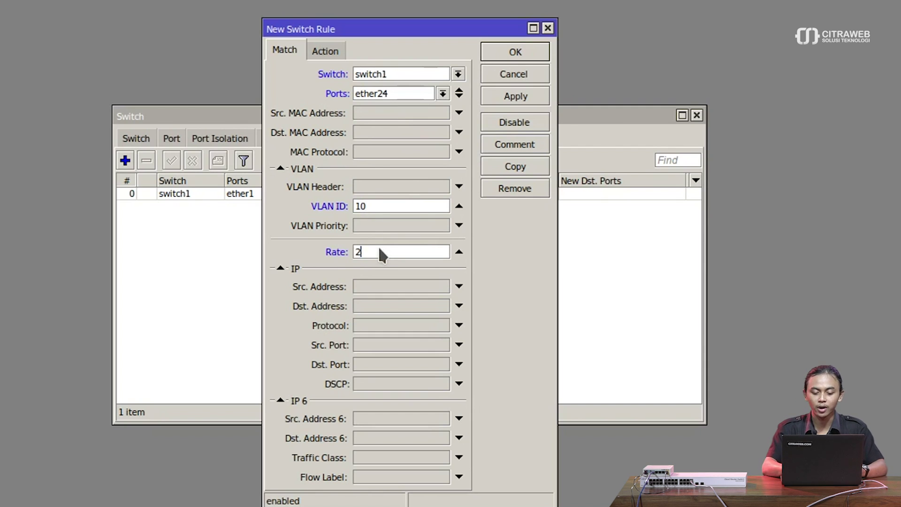
type("20M")
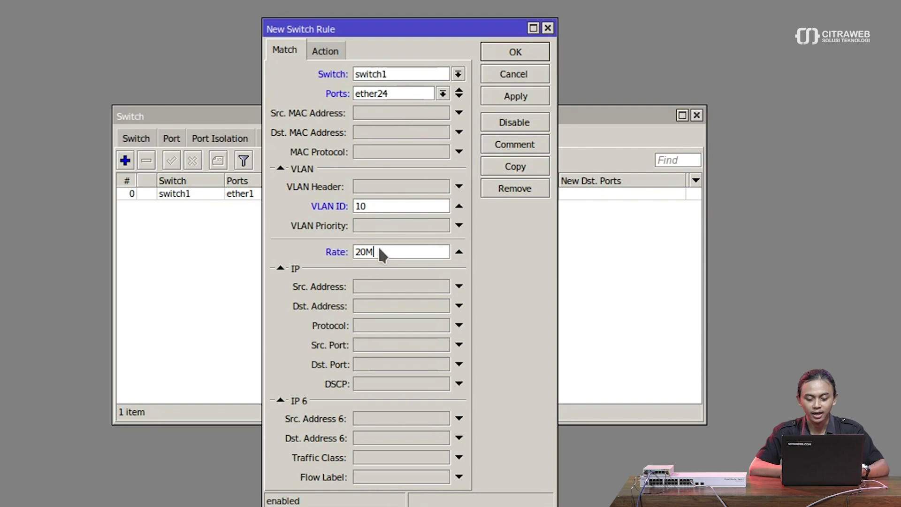
left_click(509, 98)
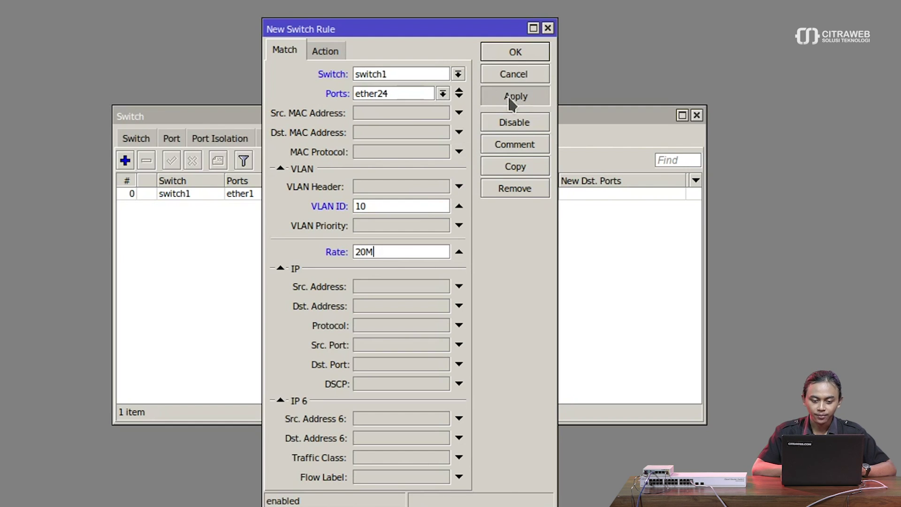
left_click(515, 53)
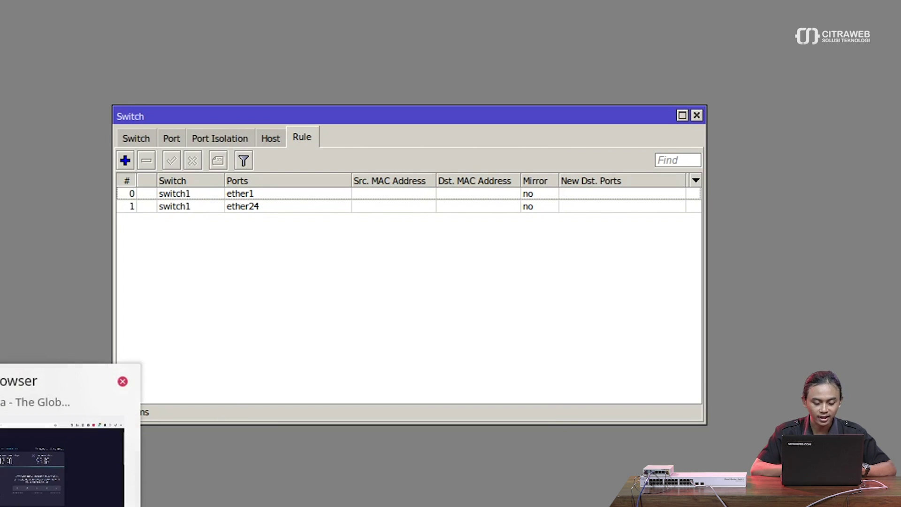
Switch to Firefox and rerun the speedtest.net test to check the VLAN-based upload limit.
left_click(56, 465)
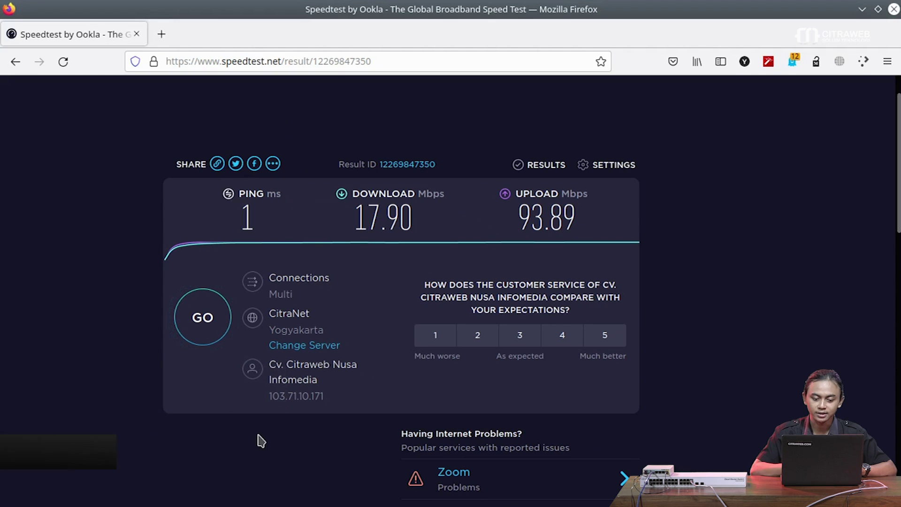
left_click(203, 326)
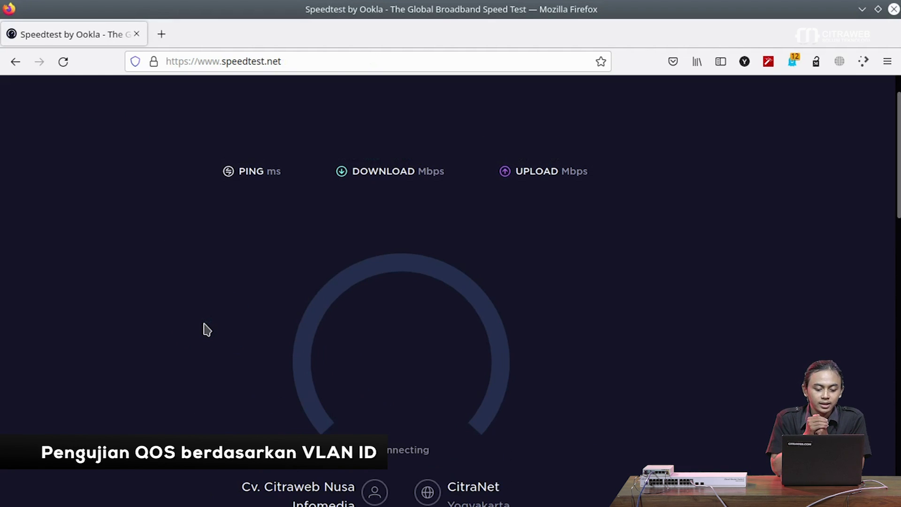